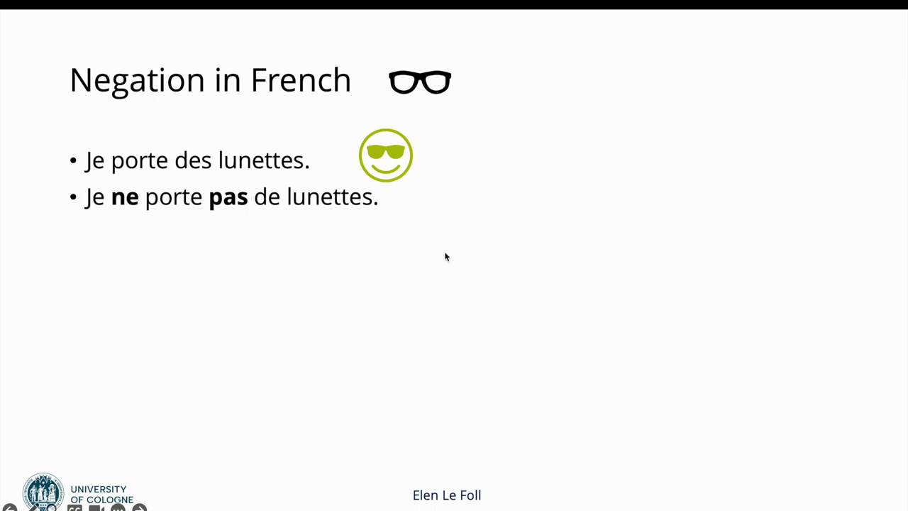
Step: Reveal the red smiley beside the negated example sentence on the Negation in French slide
left_click(447, 257)
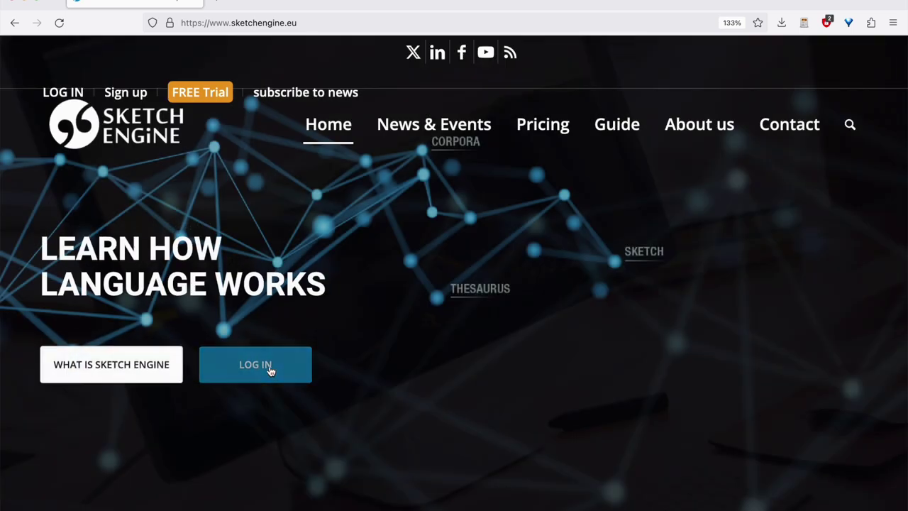
Step: Enter the Sketch Engine app and make 'French corpus of 88,000 SMS' (88milSMS) the current corpus
left_click(419, 306)
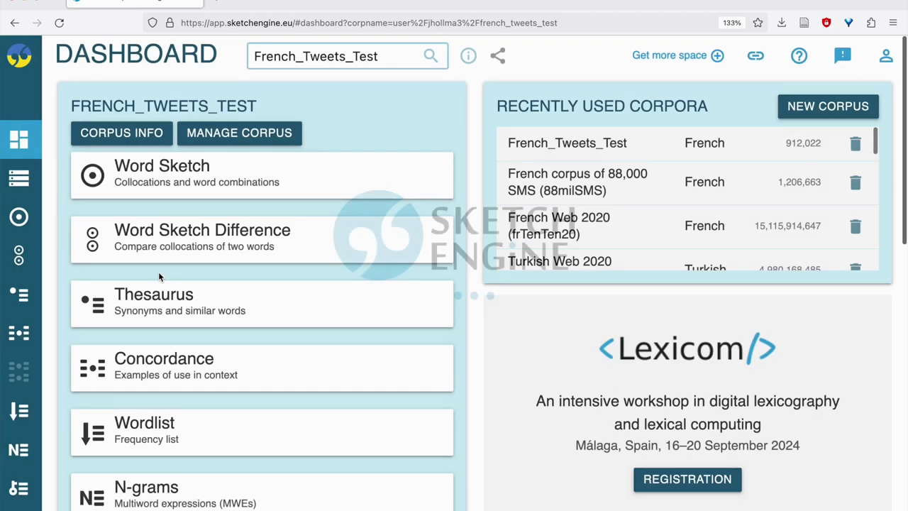
left_click(367, 62)
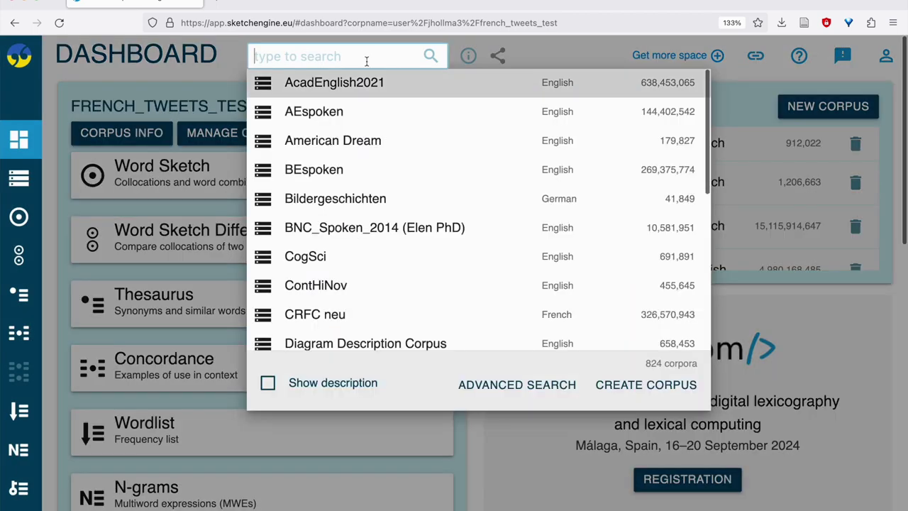
type("french")
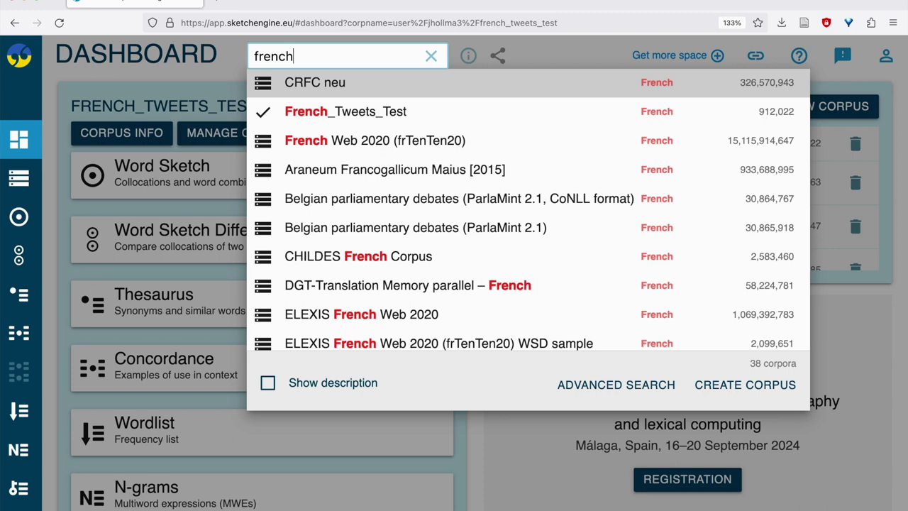
scroll(555, 149, "down", 5)
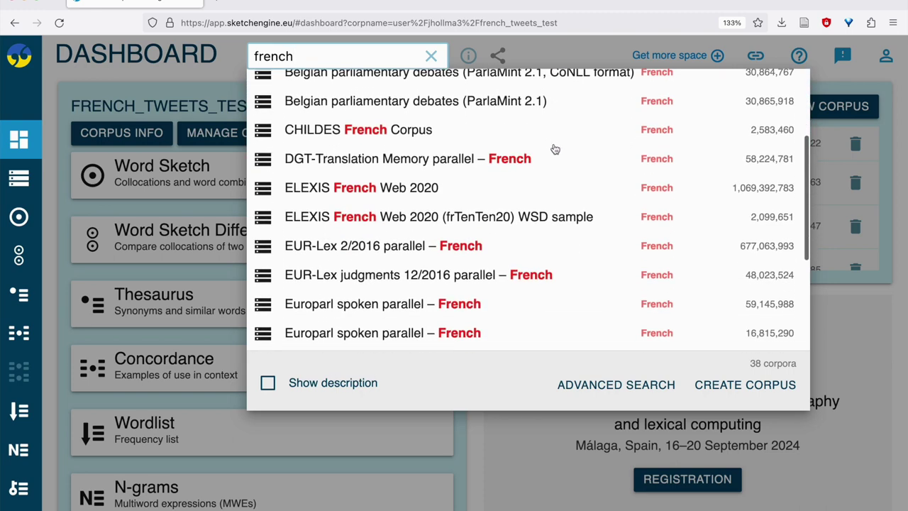
scroll(555, 149, "down", 2)
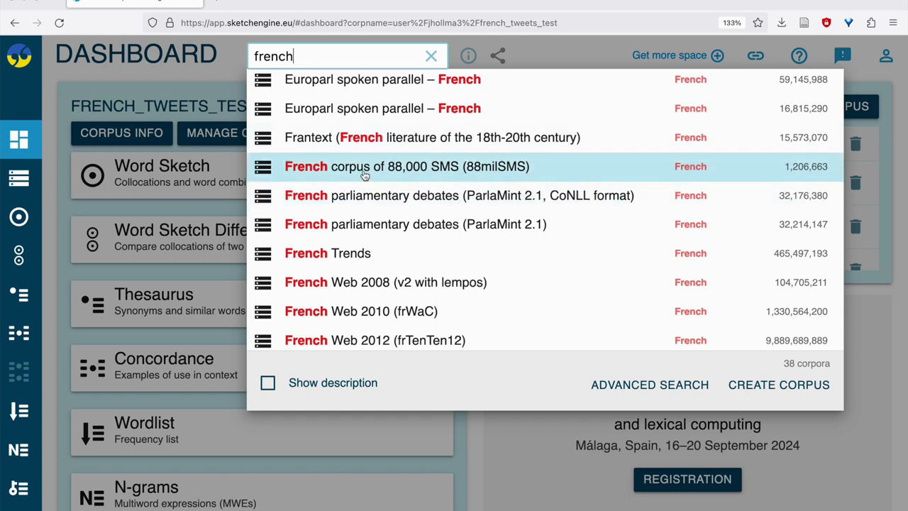
left_click(364, 175)
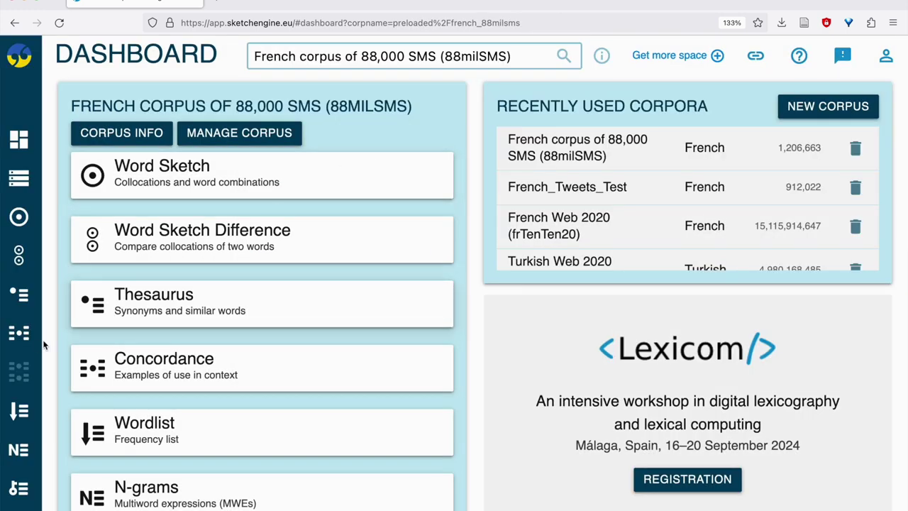
mouse_move(18, 347)
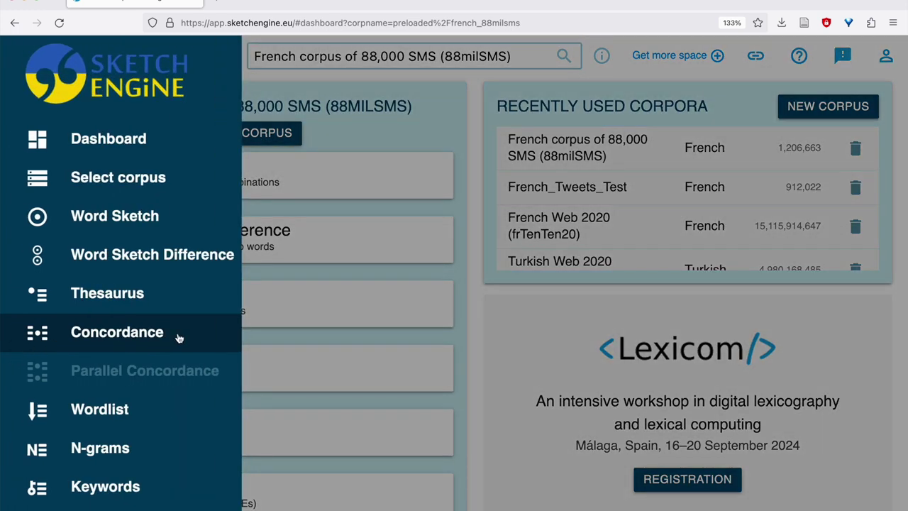
Step: Open the 88milSMS concordance's advanced search form with CQL as the query type
left_click(179, 338)
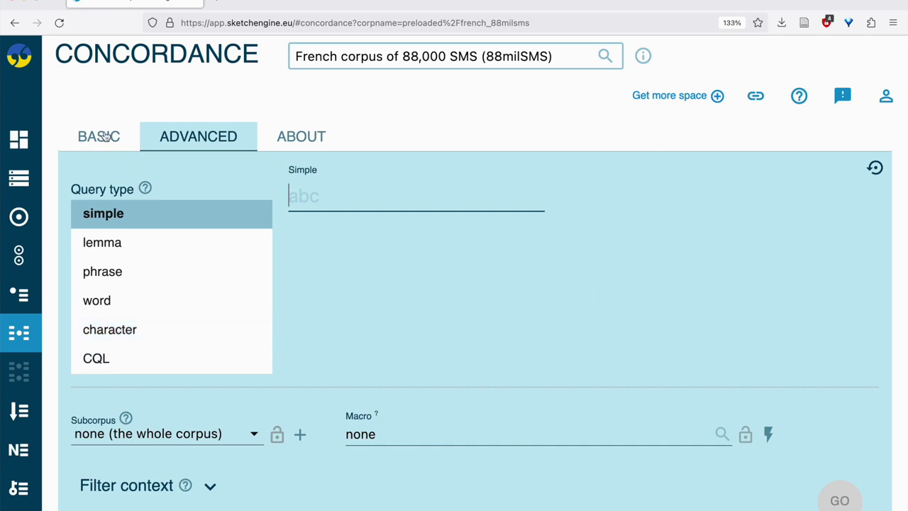
left_click(106, 136)
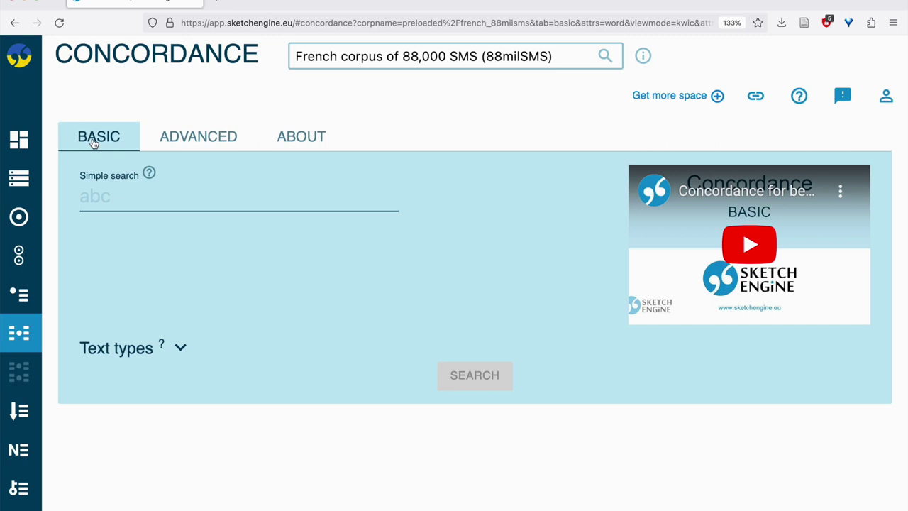
left_click(204, 136)
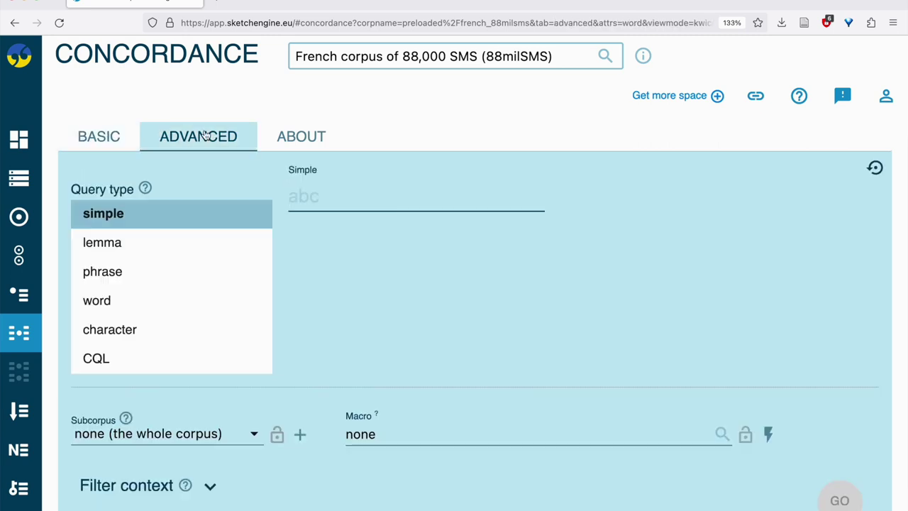
left_click(103, 360)
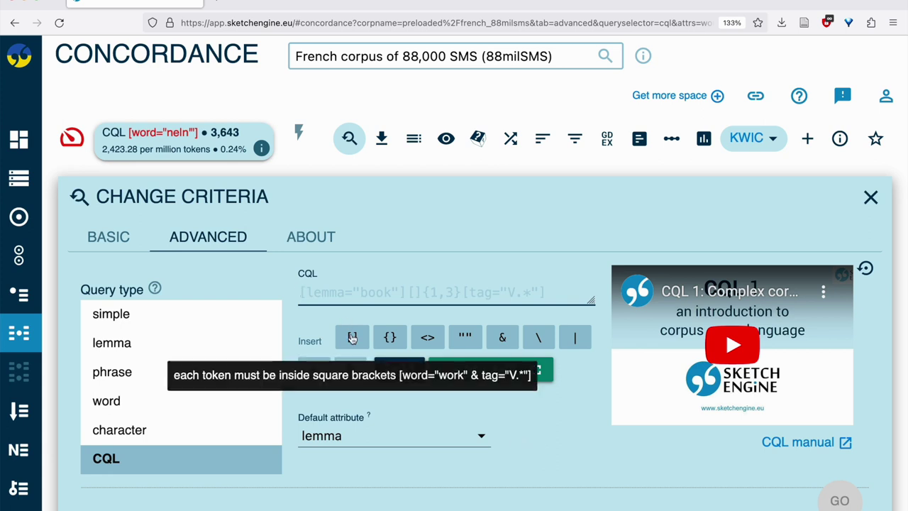
Step: Run the CQL query [word="ne|n'"] and view its 3,643 hits
left_click(352, 339)
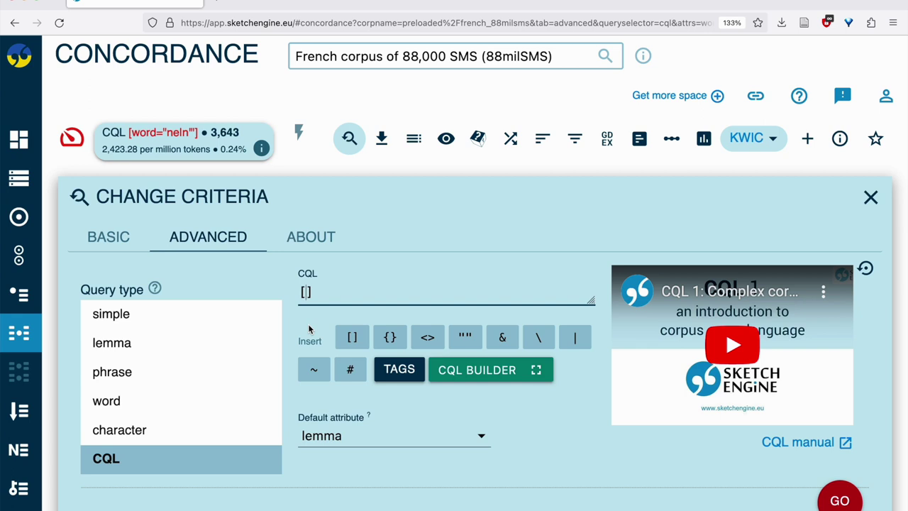
type("word=\"ne")
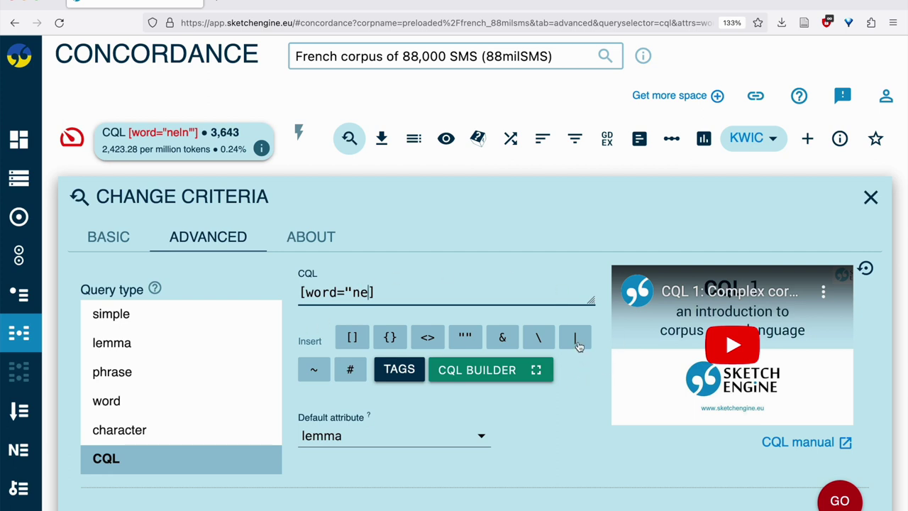
left_click(577, 338)
type("n'\"")
left_click(841, 499)
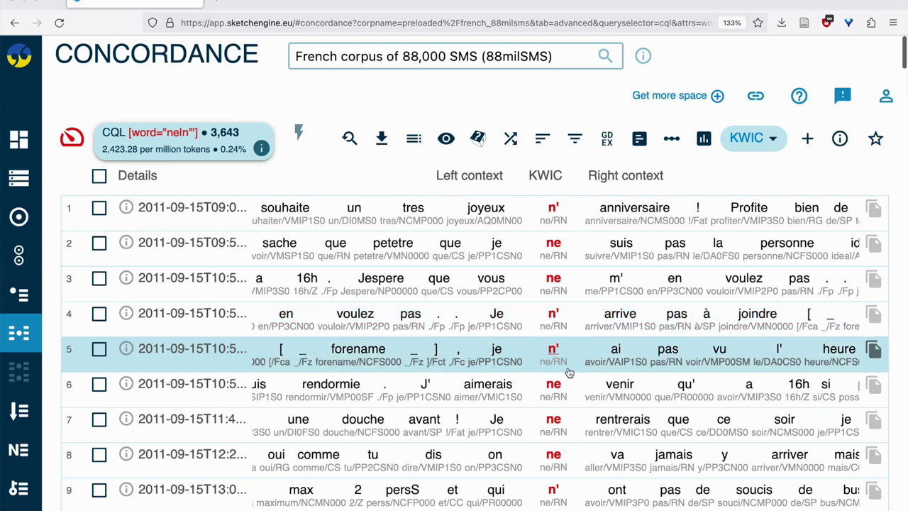
scroll(569, 373, "down", 5)
scroll(568, 383, "up", 6)
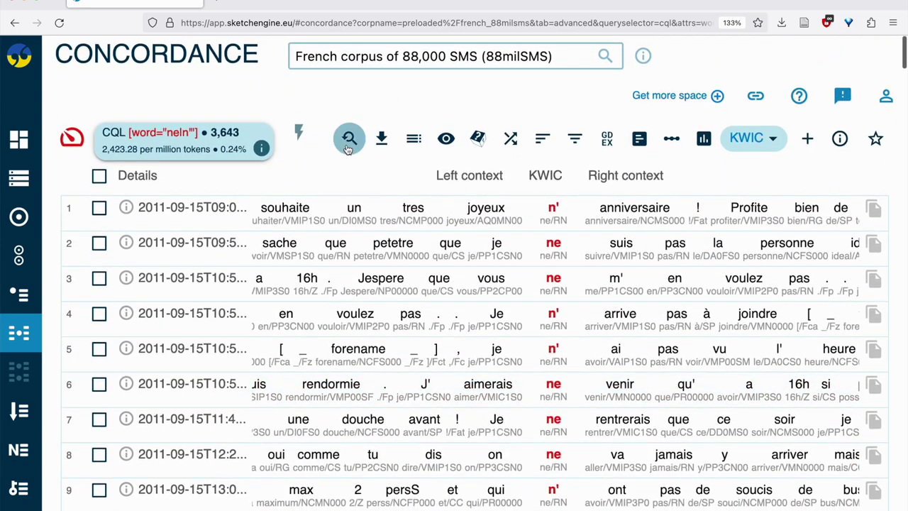
Step: Change the query to [word="ne|n'?"] so bare 'n' also matches, giving 3,847 hits
left_click(348, 149)
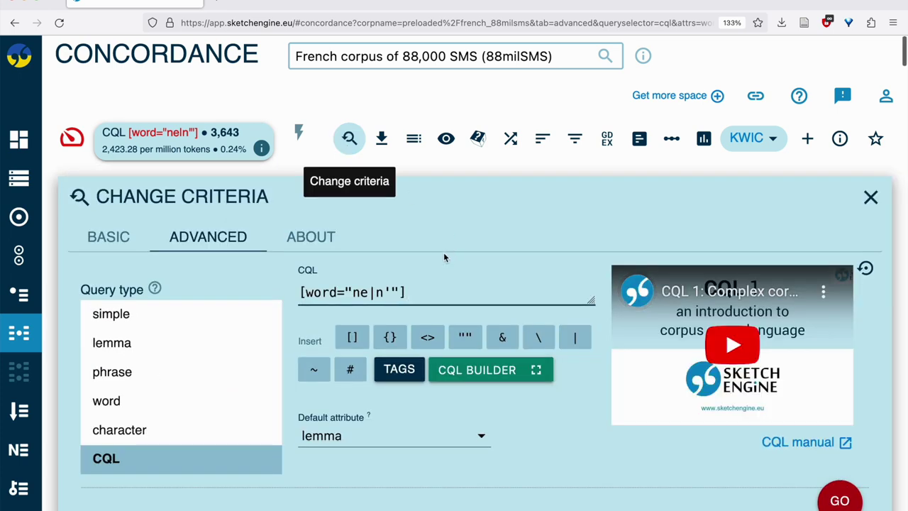
left_click(431, 292)
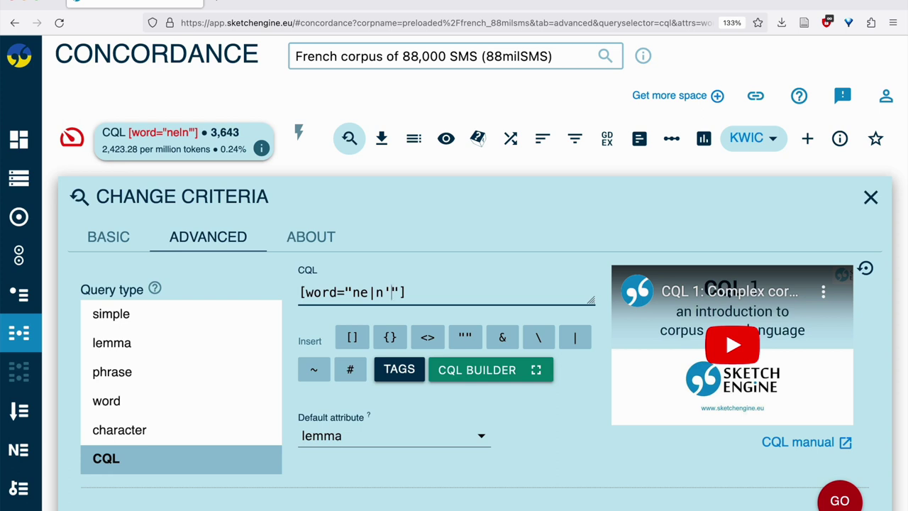
type("?")
key("Left")
left_click(844, 501)
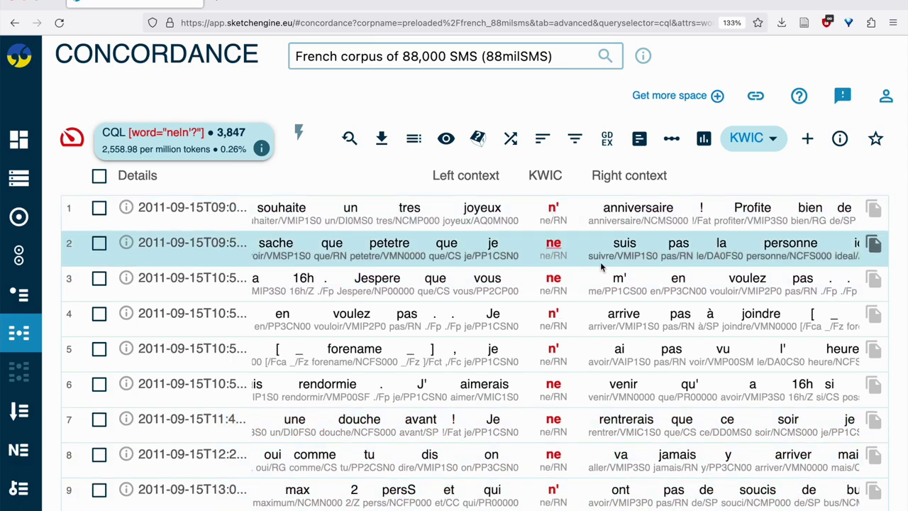
scroll(601, 261, "down", 5)
scroll(600, 262, "down", 4)
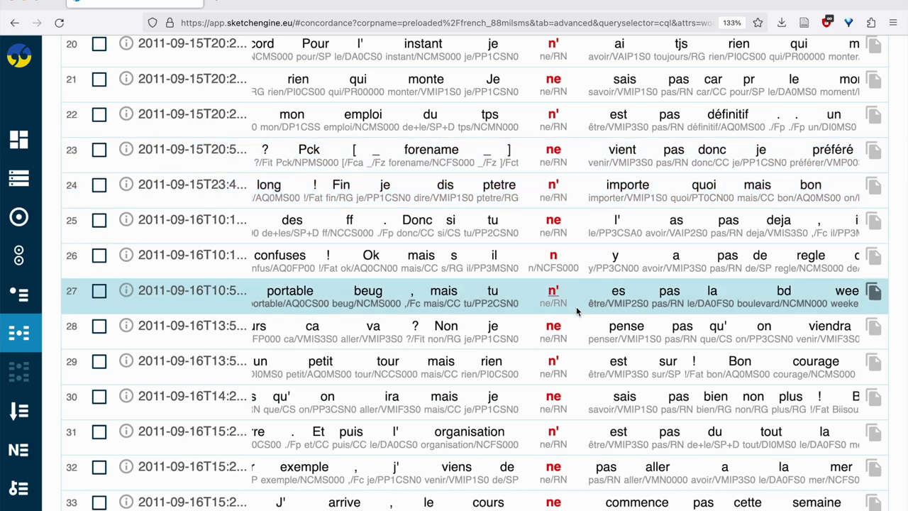
scroll(577, 306, "up", 10)
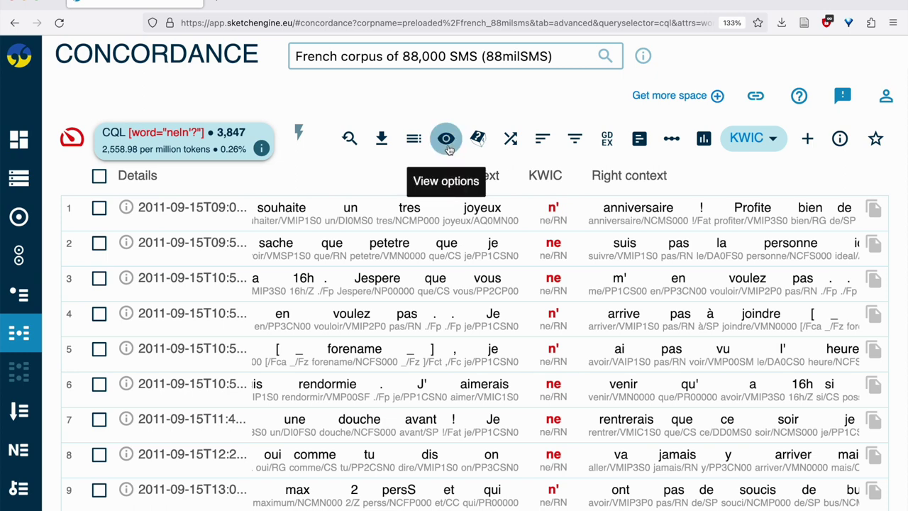
Step: Hide the lemmas and tags shown under each word in the concordance display
left_click(447, 139)
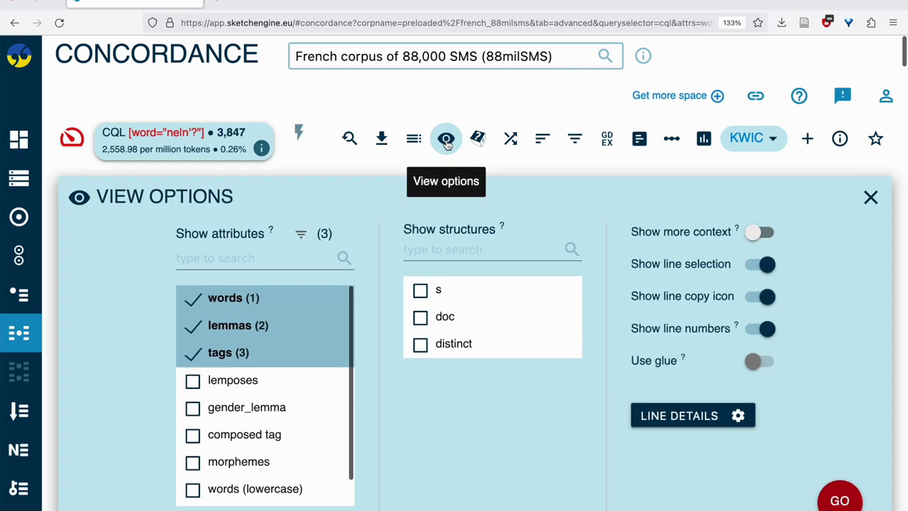
left_click(244, 325)
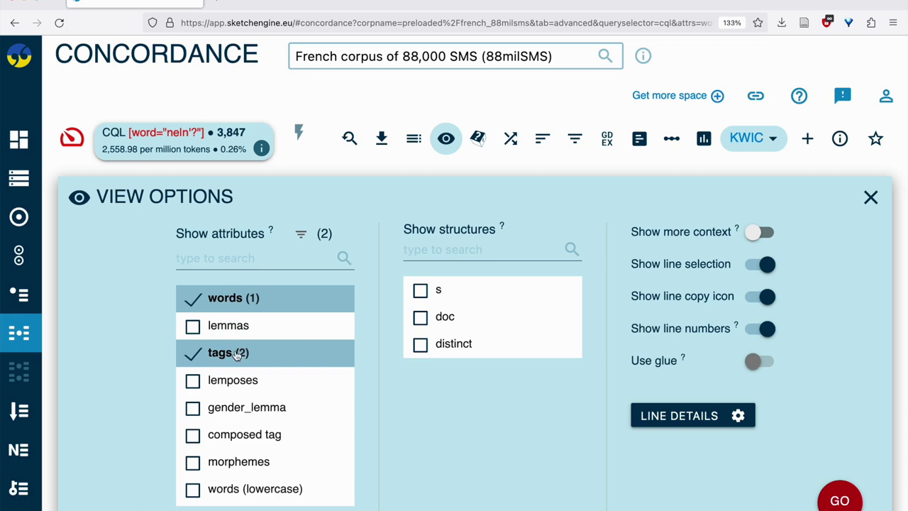
left_click(236, 353)
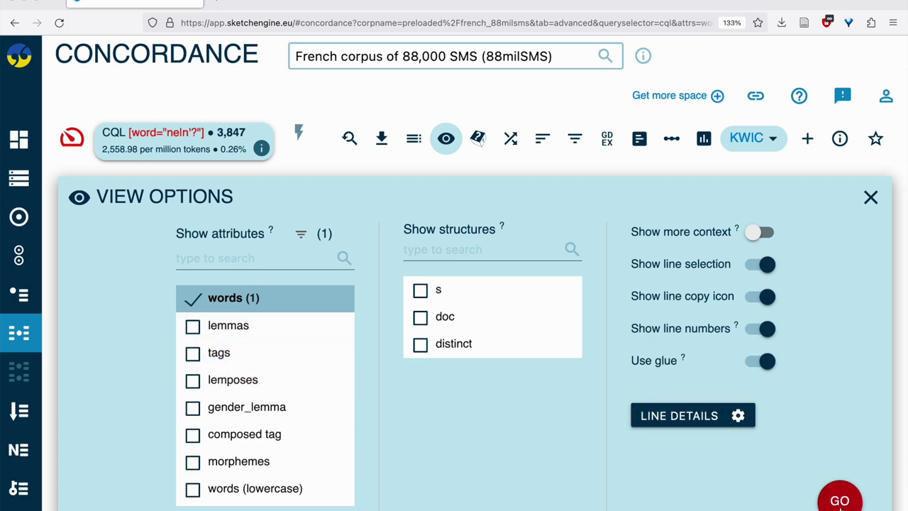
left_click(841, 496)
scroll(497, 320, "down", 1)
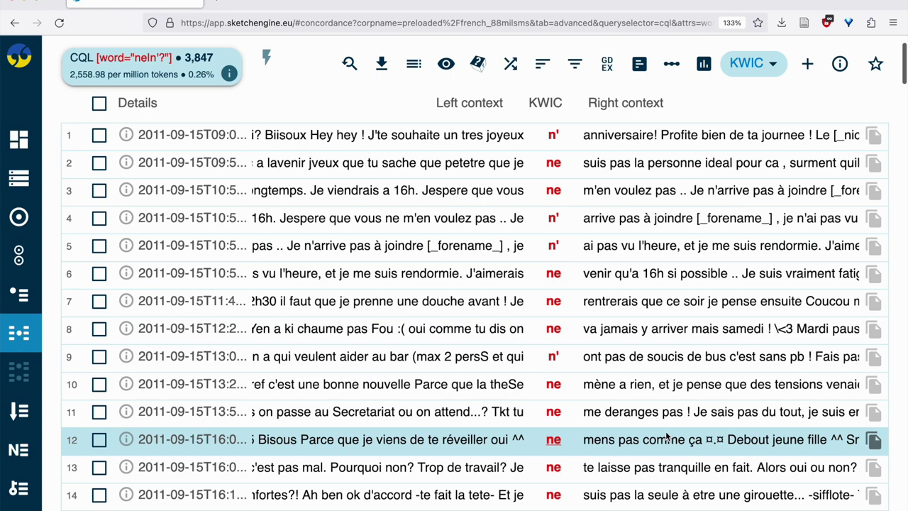
scroll(667, 438, "up", 1)
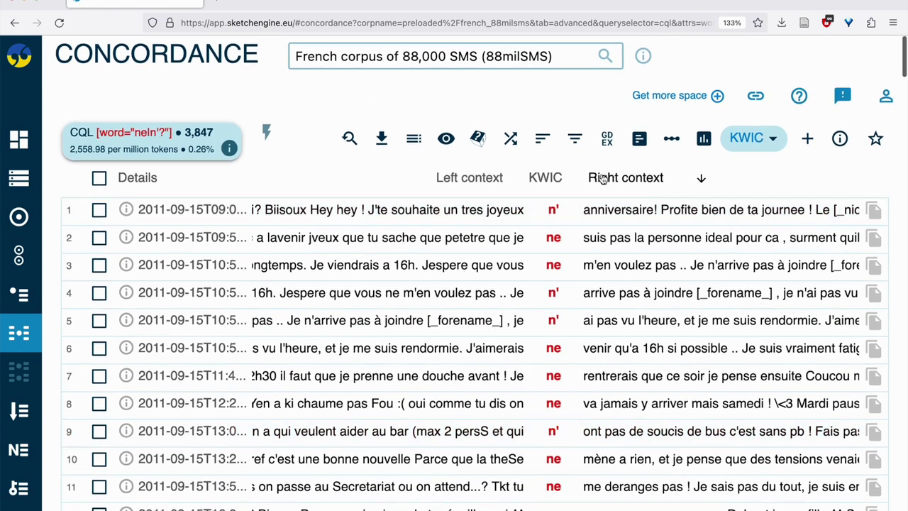
Step: Switch the concordance to sentence view and scroll through the results
left_click(765, 140)
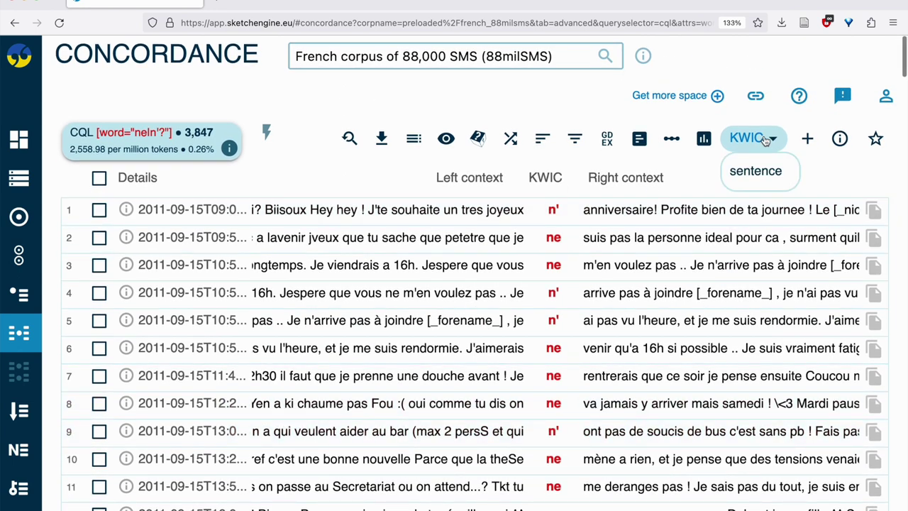
left_click(764, 177)
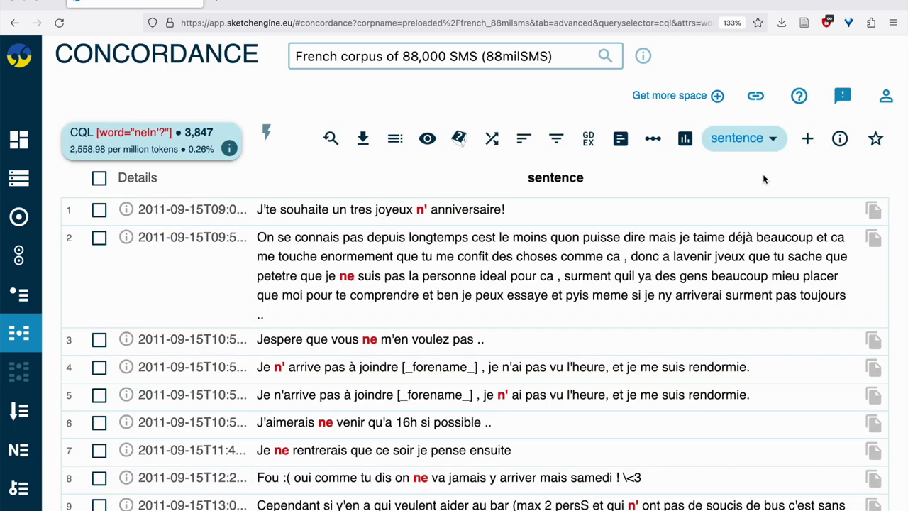
scroll(764, 179, "down", 1)
scroll(550, 242, "down", 2)
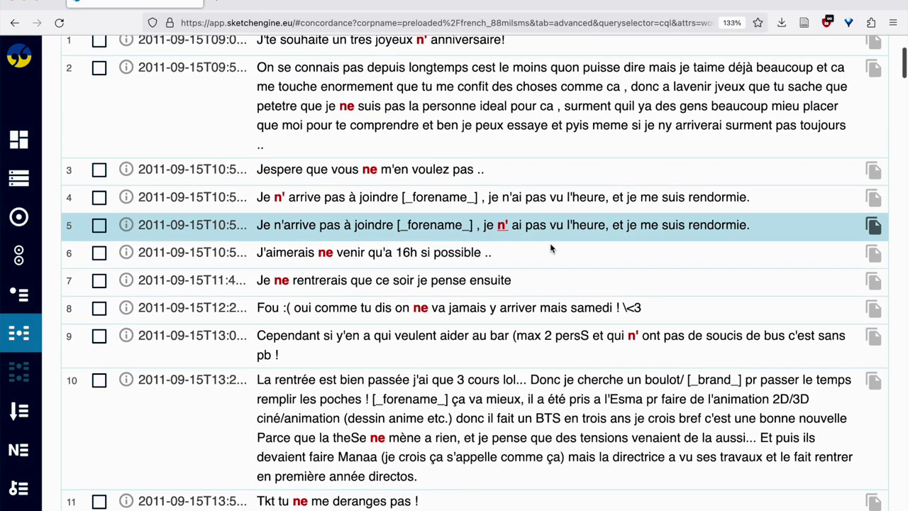
scroll(550, 243, "down", 3)
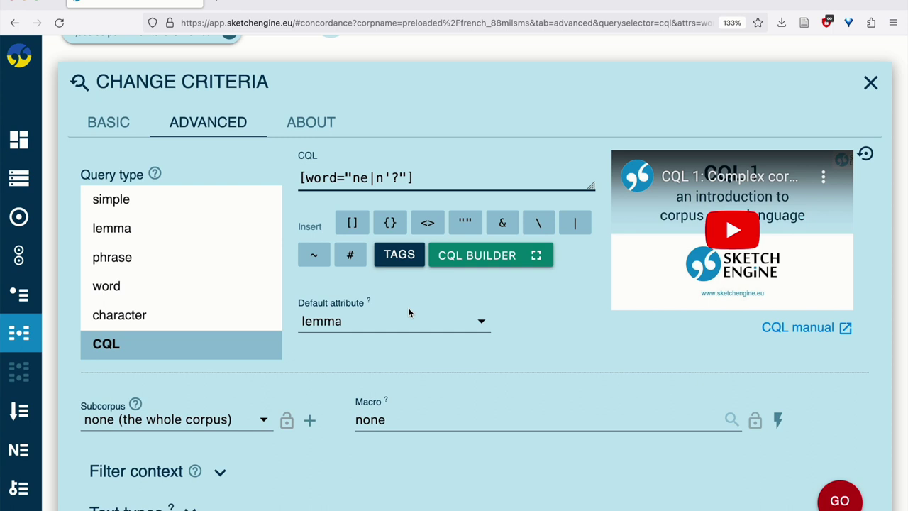
Step: Extend the query to [word="ne|n'?"][tag="V.*"] so ne/n' must precede a verb, and run it
left_click(352, 223)
type("tag=")
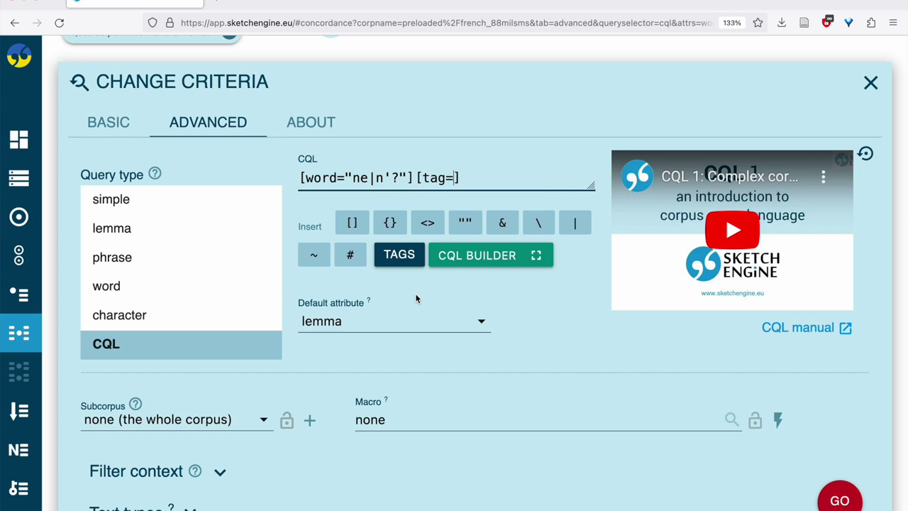
left_click(400, 256)
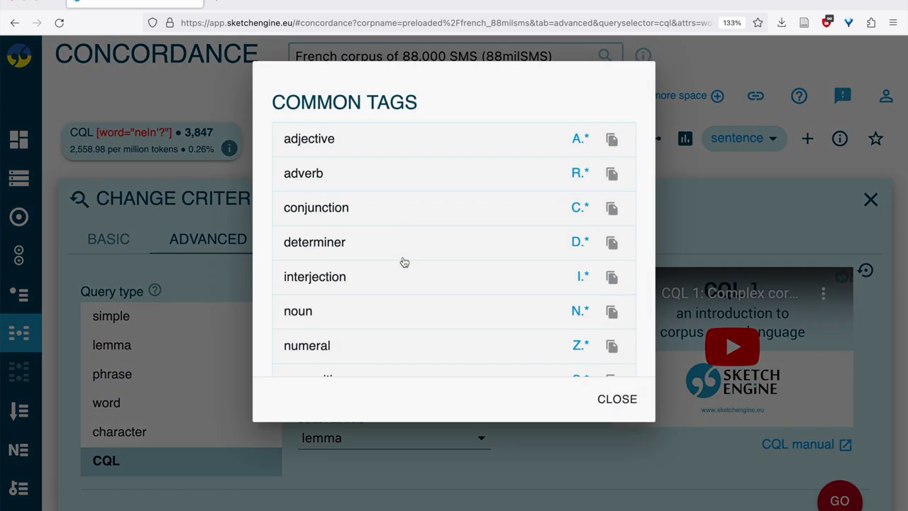
scroll(404, 262, "down", 3)
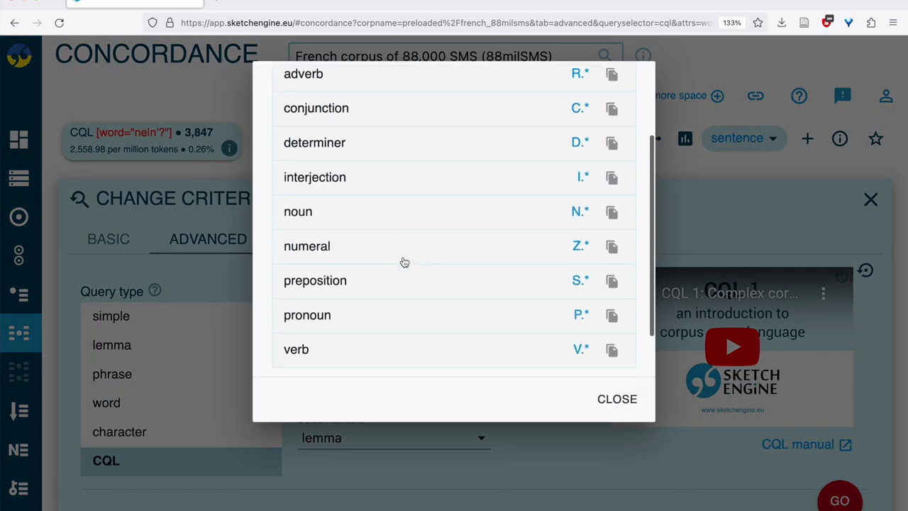
scroll(404, 263, "down", 2)
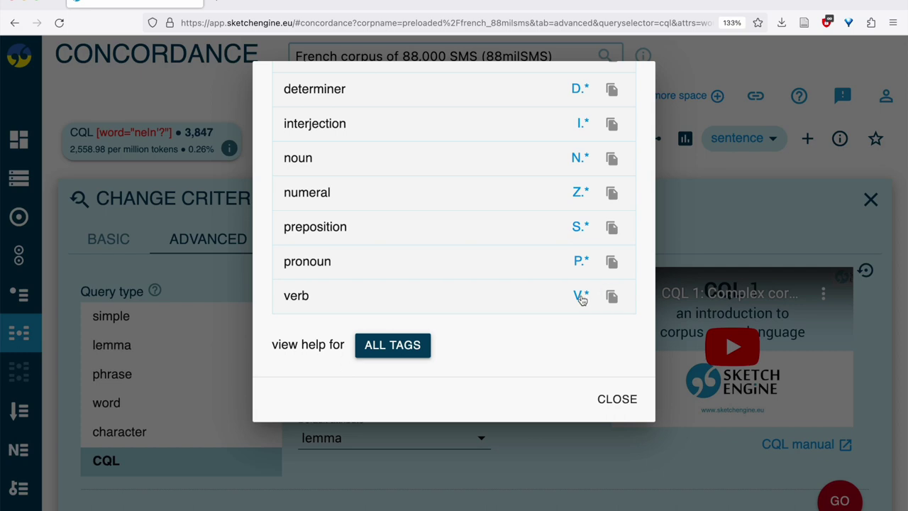
left_click(581, 297)
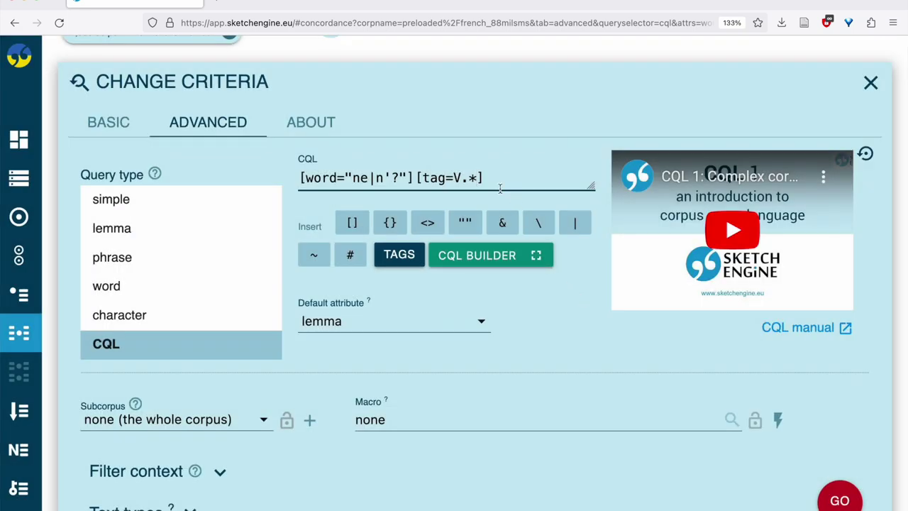
left_click(452, 178)
type("\"")
left_click(489, 177)
type("\"")
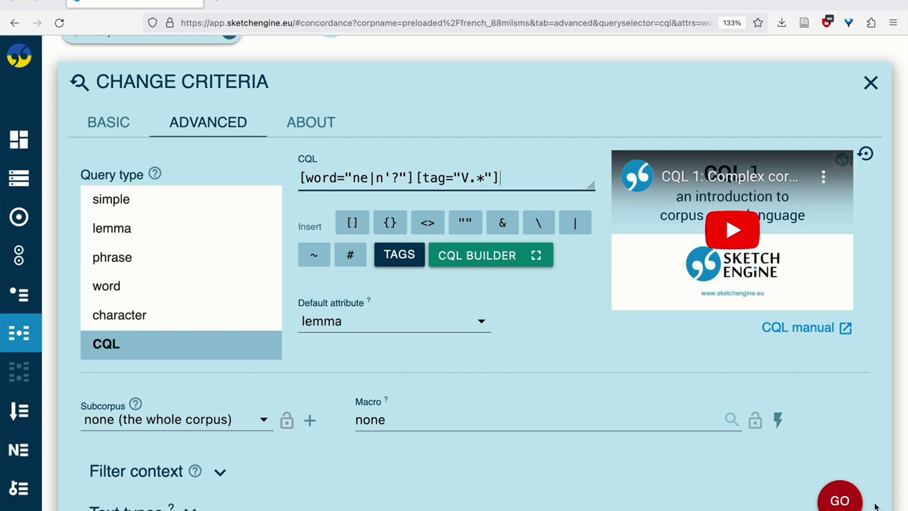
left_click(844, 504)
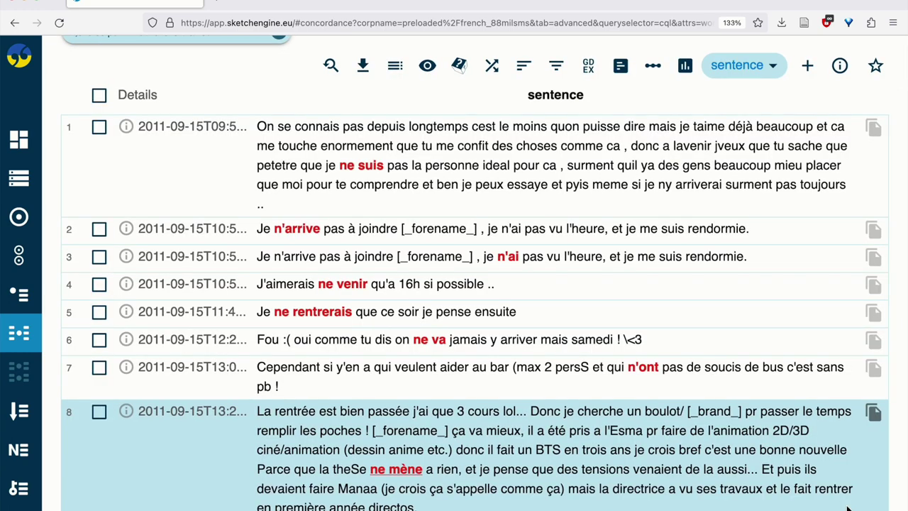
Step: Show the 2,781 ne/n'-plus-verb hits in KWIC view and browse them
left_click(770, 65)
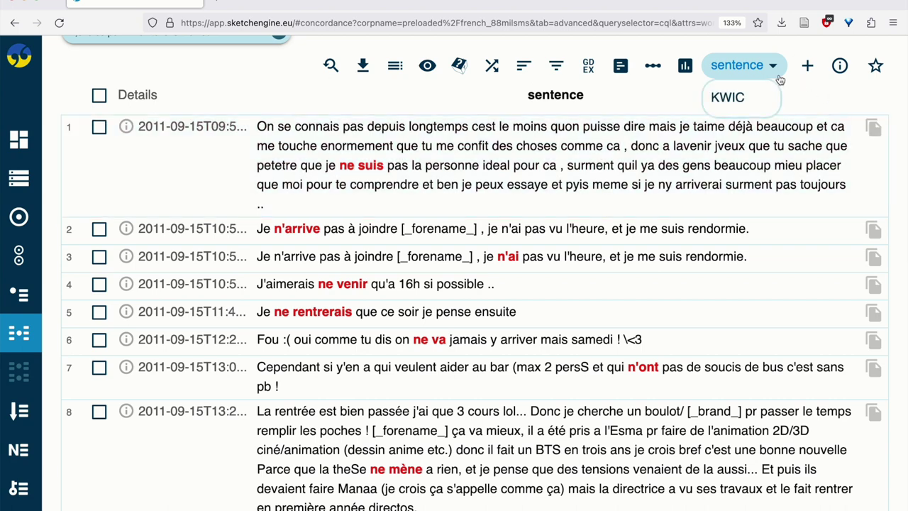
left_click(741, 96)
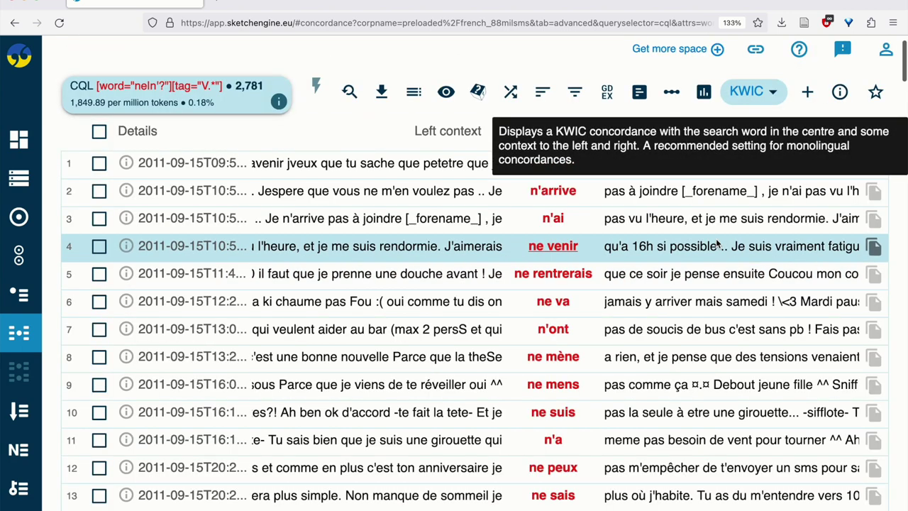
scroll(747, 220, "up", 2)
scroll(758, 173, "down", 1)
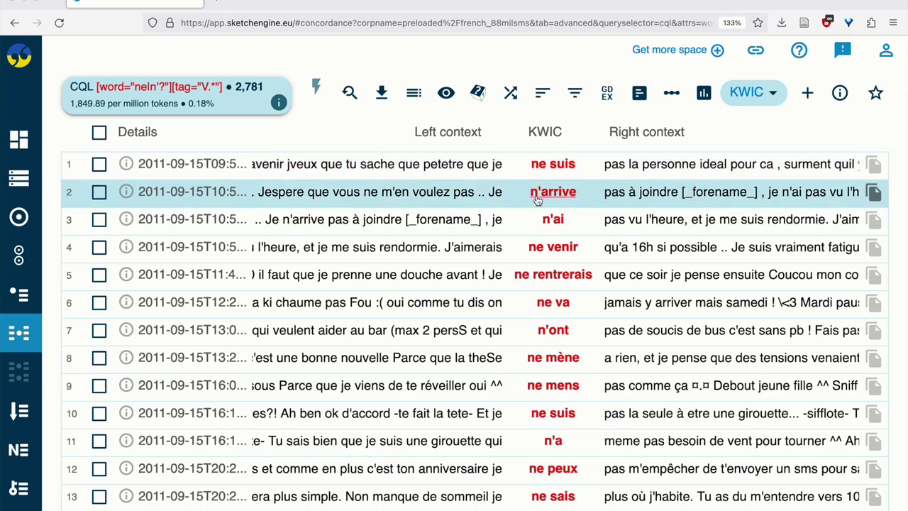
scroll(596, 198, "down", 7)
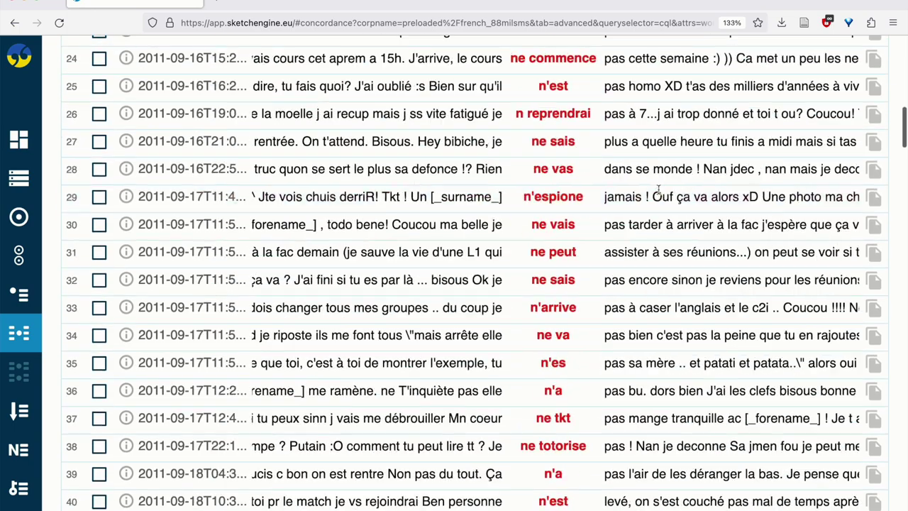
scroll(658, 193, "up", 8)
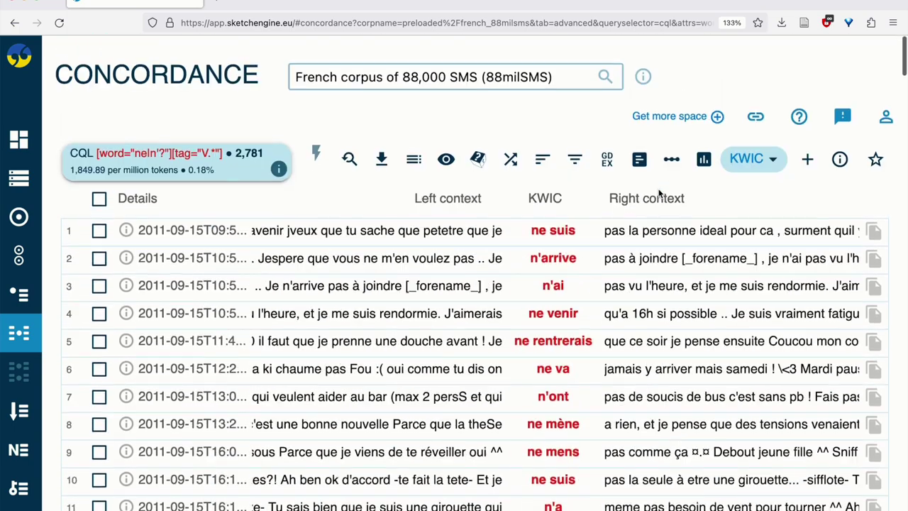
Step: Append [word="pas"] to the query, returning 1,786 hits like 'ne suis pas'
left_click(351, 138)
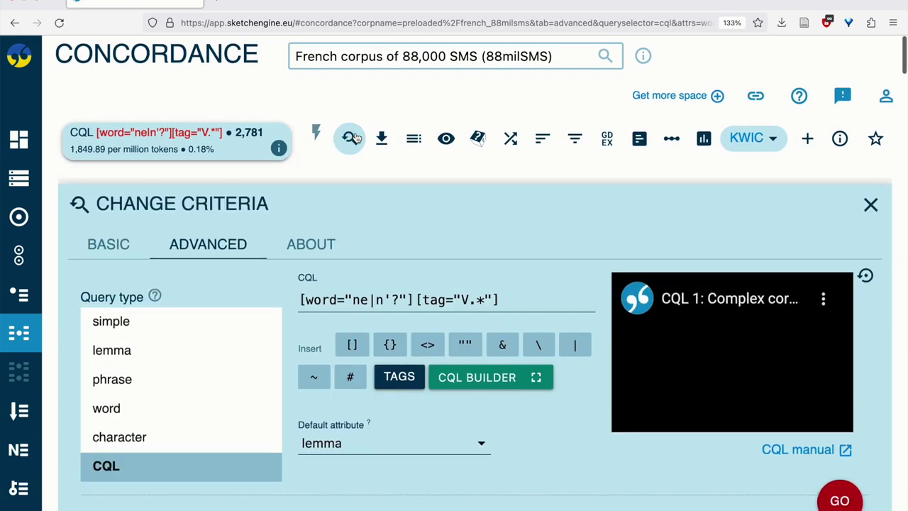
scroll(518, 291, "down", 3)
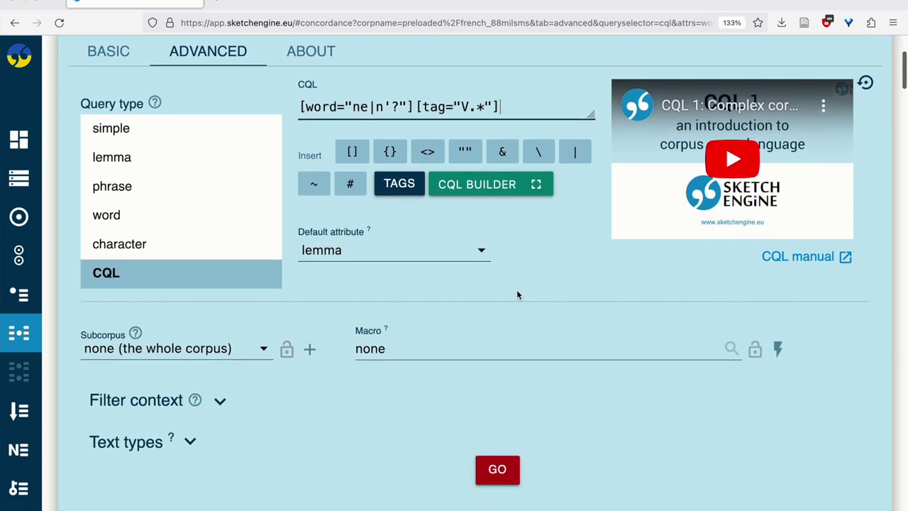
left_click(353, 151)
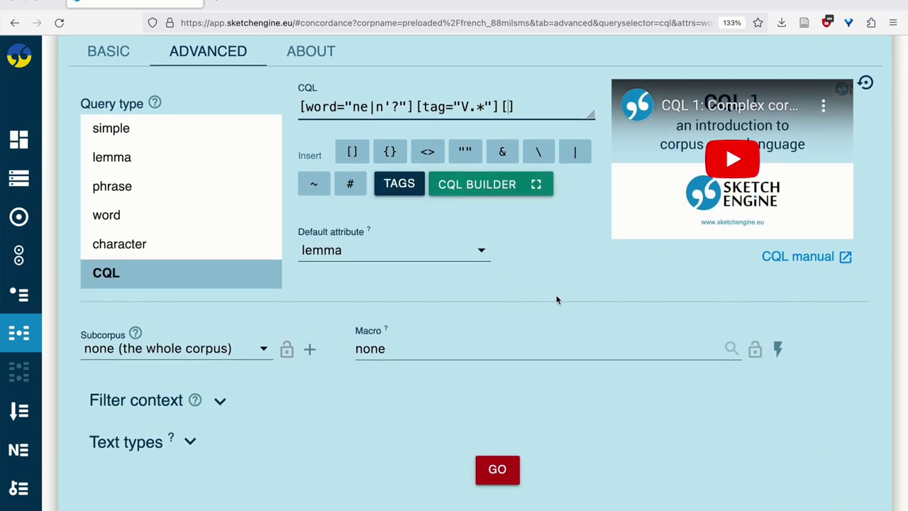
type("word=\"")
type("\"")
type("pas")
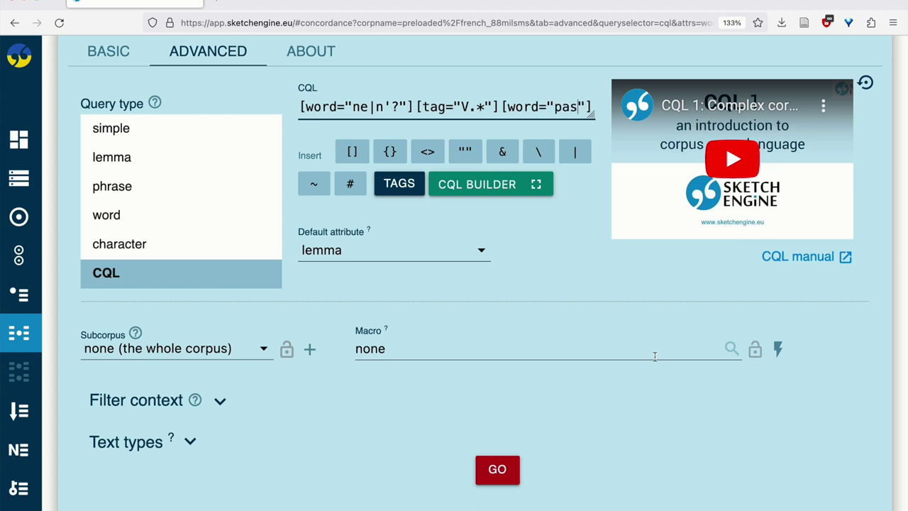
left_click(497, 469)
scroll(568, 248, "down", 5)
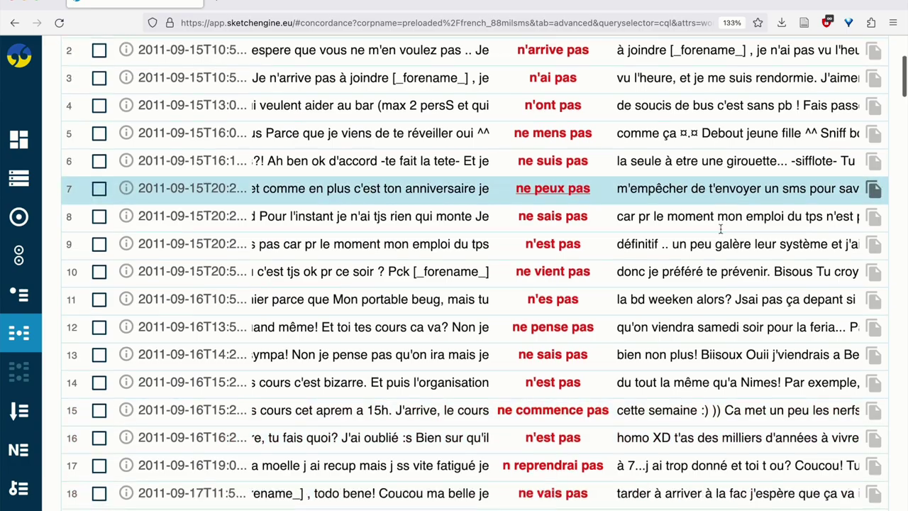
scroll(590, 385, "down", 2)
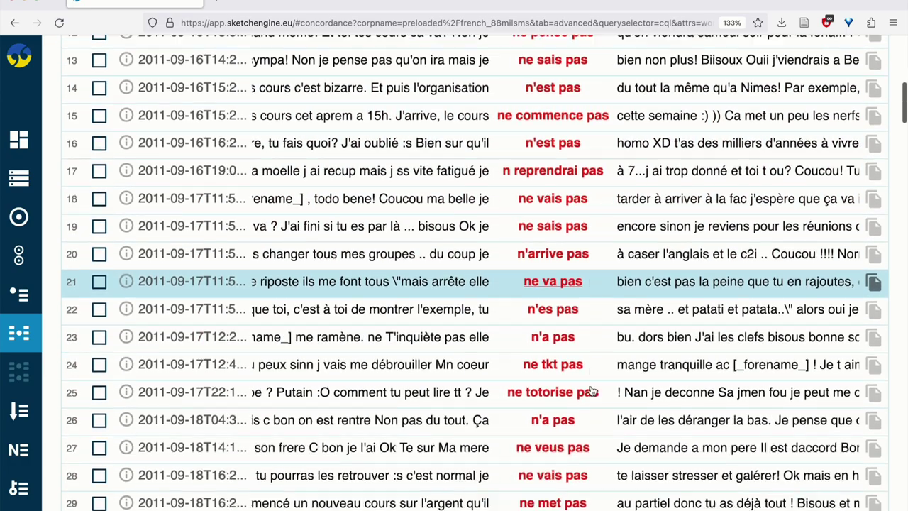
scroll(561, 290, "up", 8)
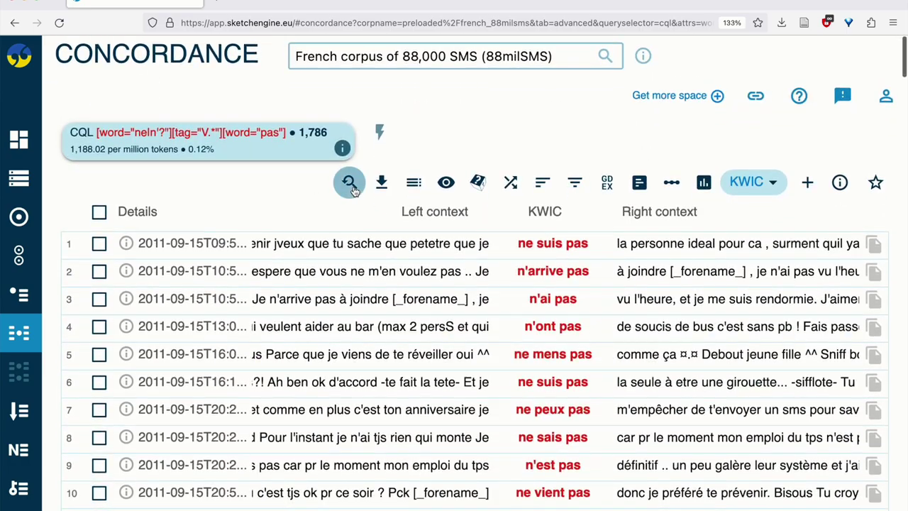
left_click(349, 187)
Step: Widen the last token to pas|plus|point|jamais and rerun the query
left_click(576, 327)
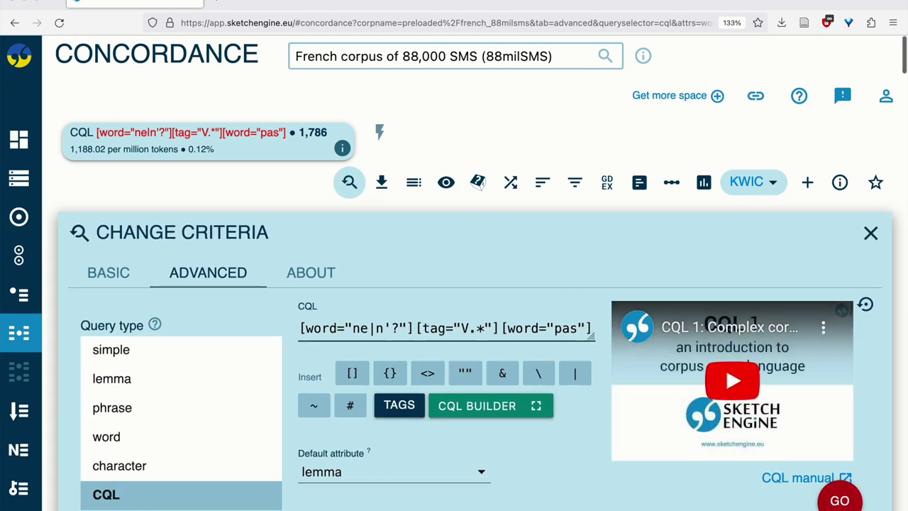
left_click(576, 374)
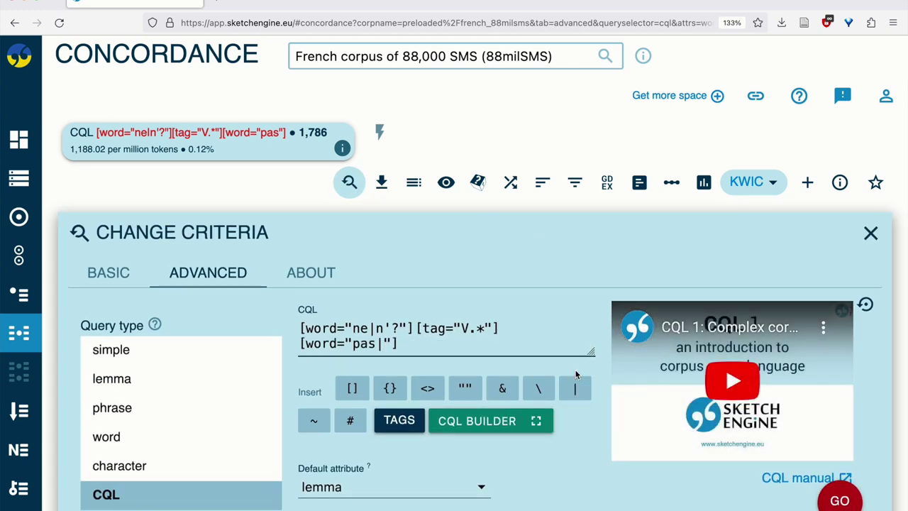
type("plus")
left_click(581, 389)
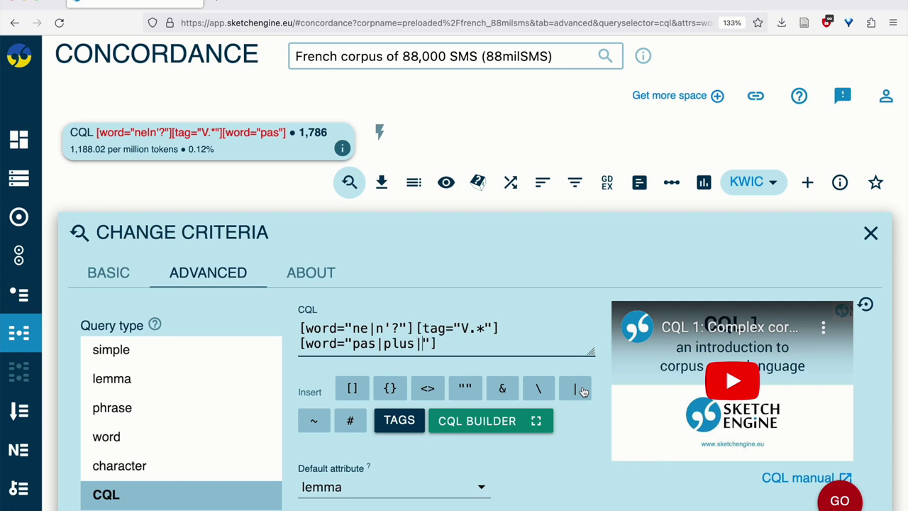
type("point")
left_click(579, 392)
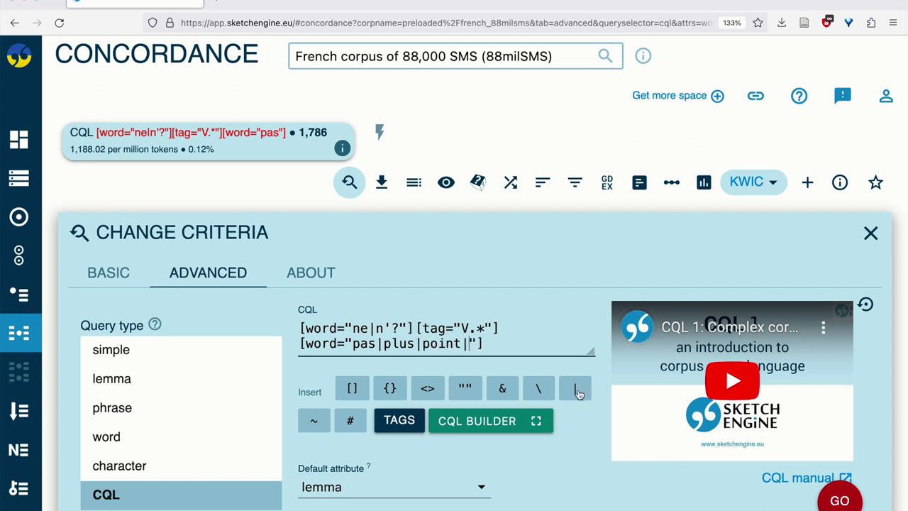
type("jamais")
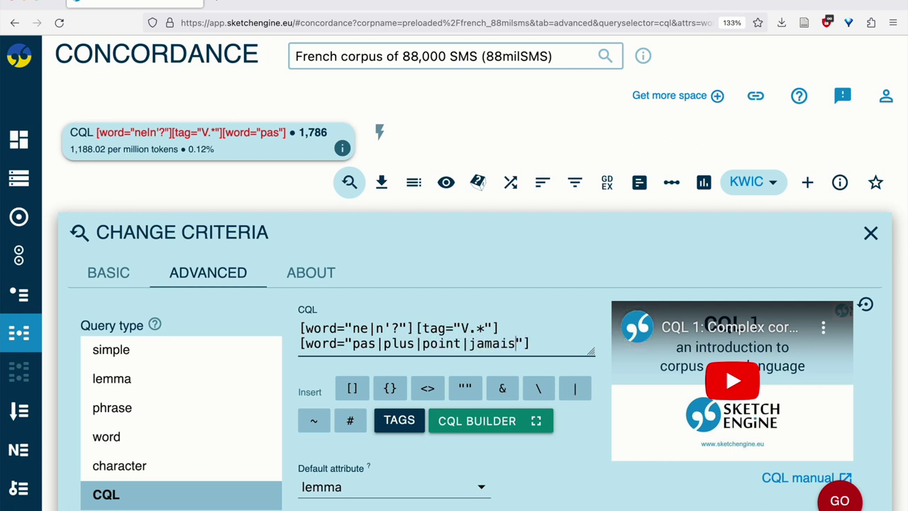
left_click(860, 503)
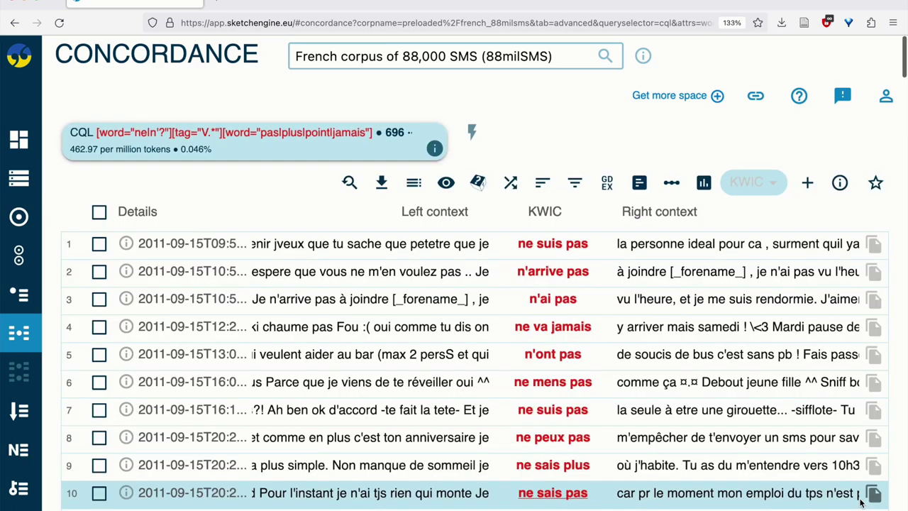
Step: Browse the 2,016 hits and reopen the query criteria for editing
scroll(756, 347, "down", 3)
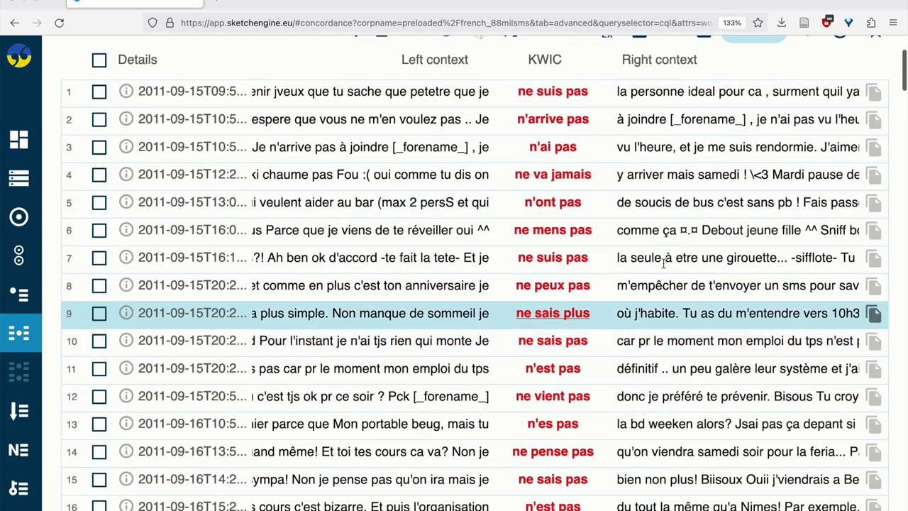
scroll(614, 204, "down", 5)
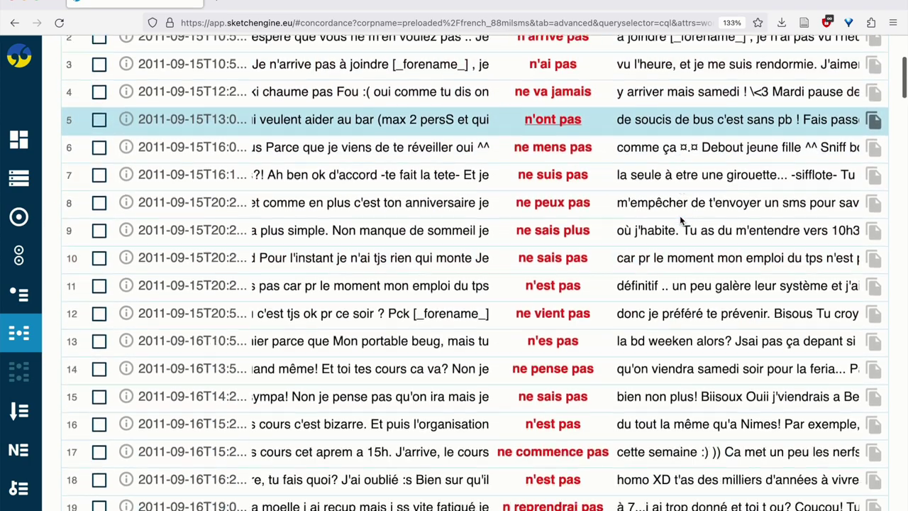
scroll(680, 217, "down", 3)
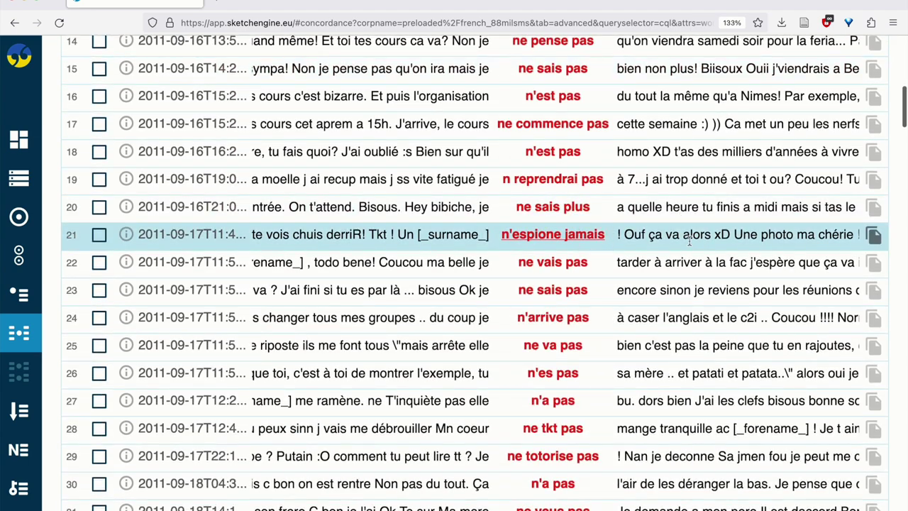
scroll(735, 256, "down", 7)
scroll(735, 256, "up", 5)
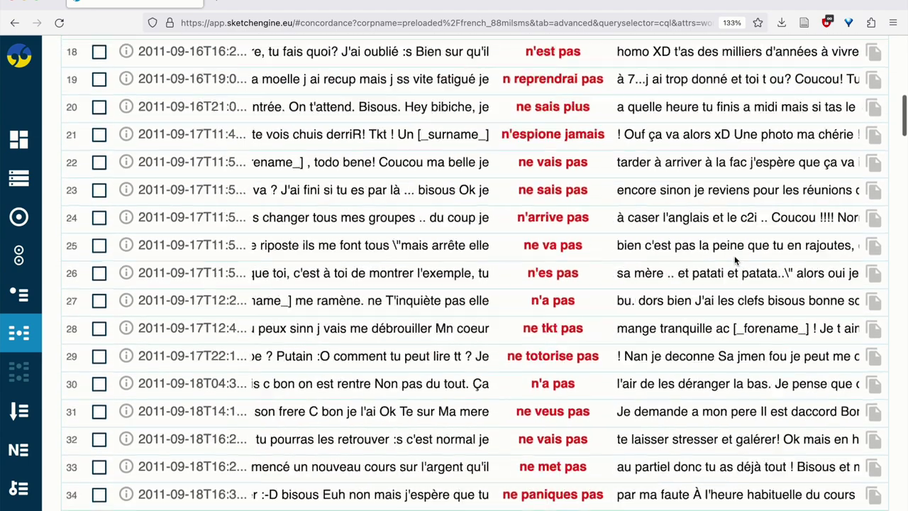
scroll(735, 259, "up", 10)
left_click(349, 182)
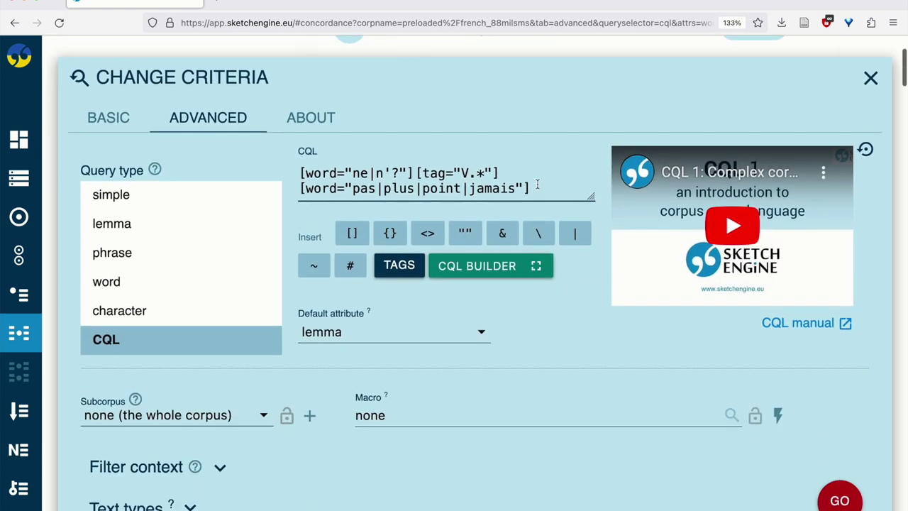
Step: Append aucun as a new alternative after jamais in the last token's word list
left_click(514, 191)
type("|aun")
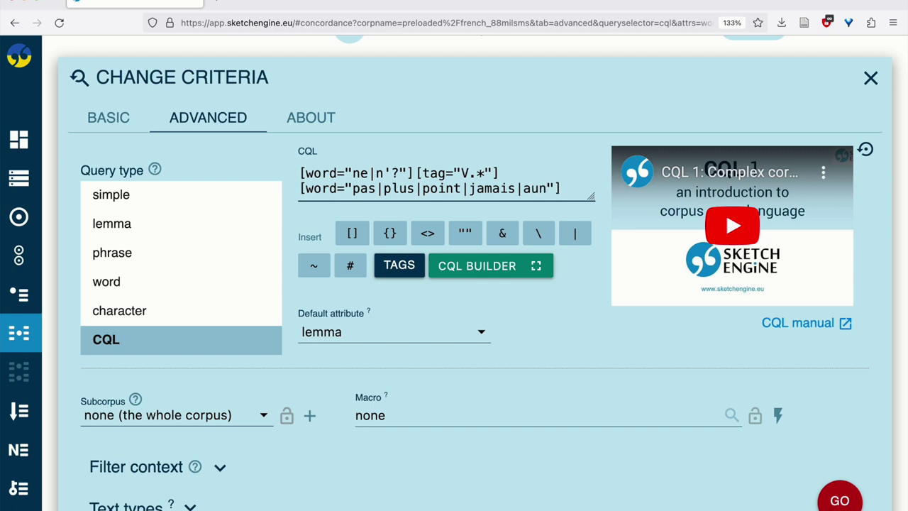
key("BackSpace")
type("cun")
Step: Delete the other alternatives so the last token is [word="aucun"], and run it for 7 hits
double_click(523, 188)
left_click(523, 188)
left_click_drag(524, 189, 353, 188)
key("BackSpace")
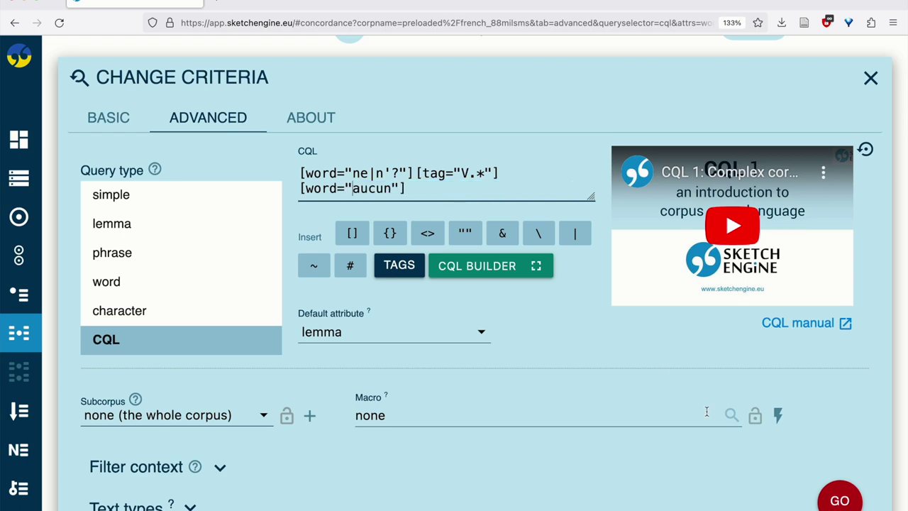
left_click(843, 497)
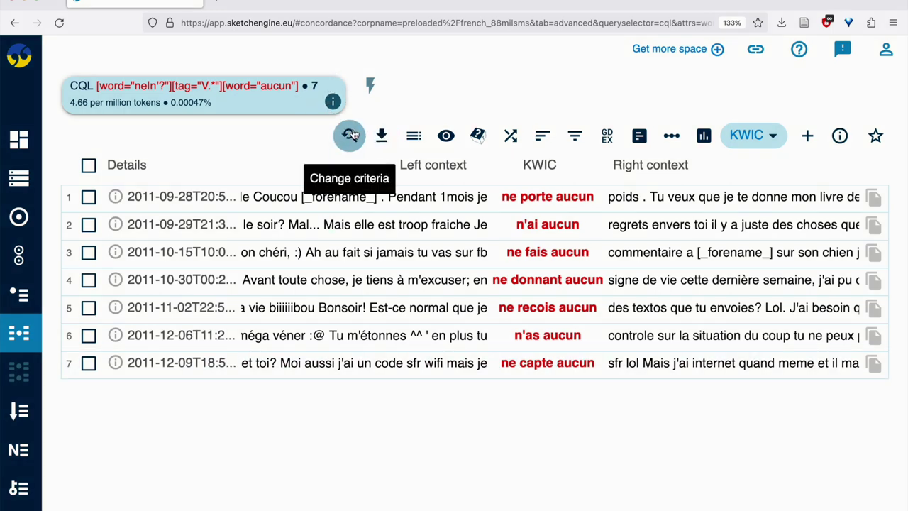
left_click(349, 135)
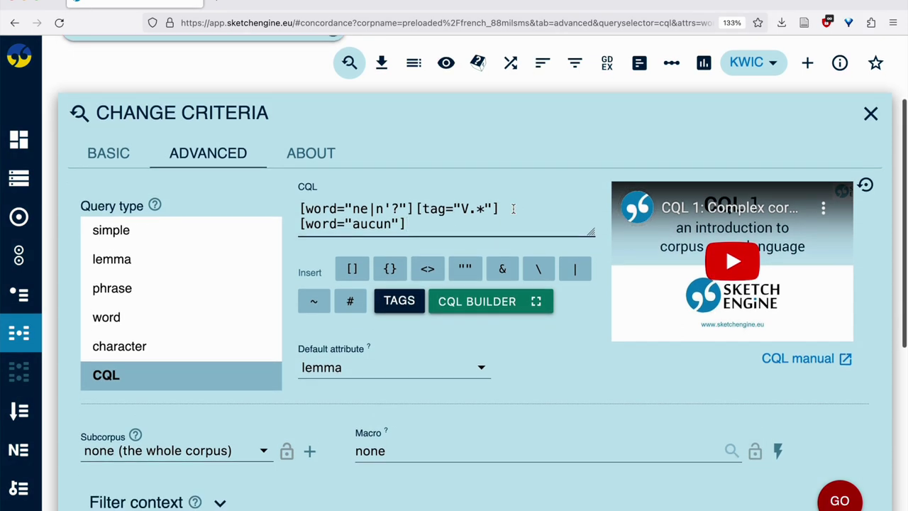
Step: Change the last token's attribute from word to lemma, giving [lemma="aucun"] and 14 hits
double_click(366, 223)
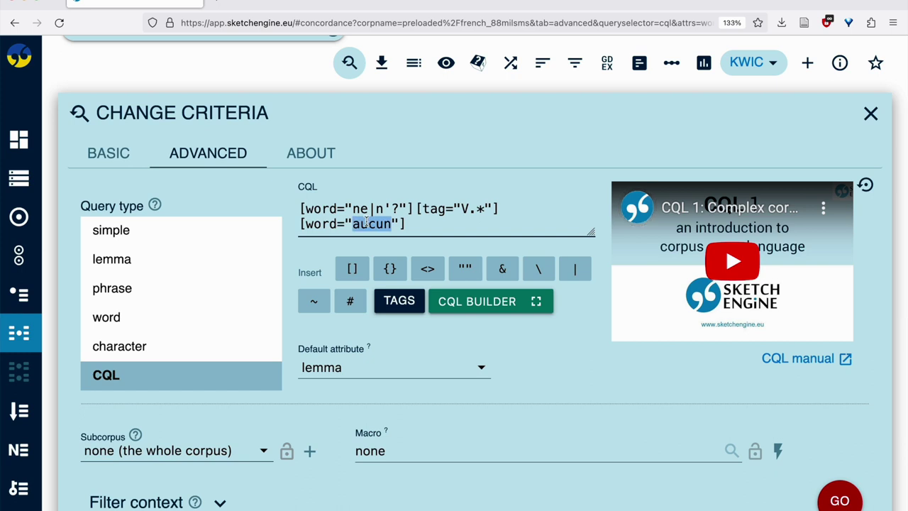
left_click(446, 229)
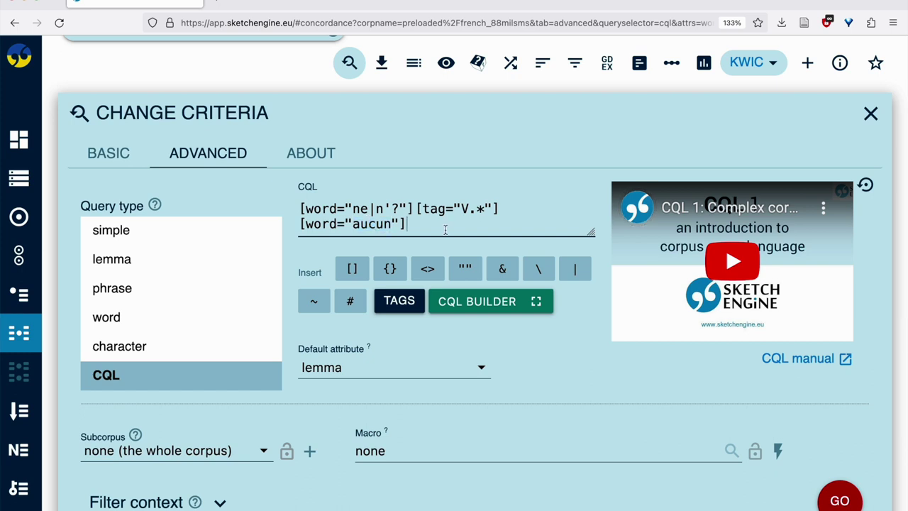
double_click(325, 222)
type("lemma")
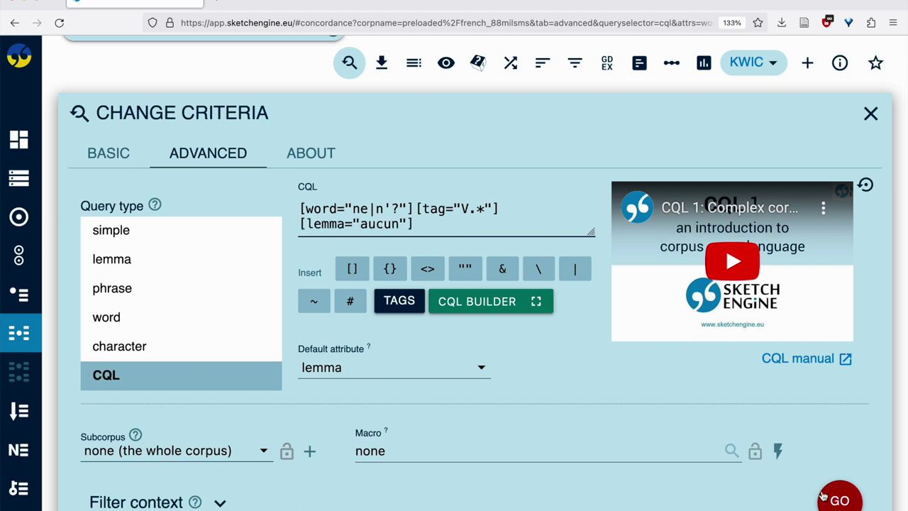
key("Return")
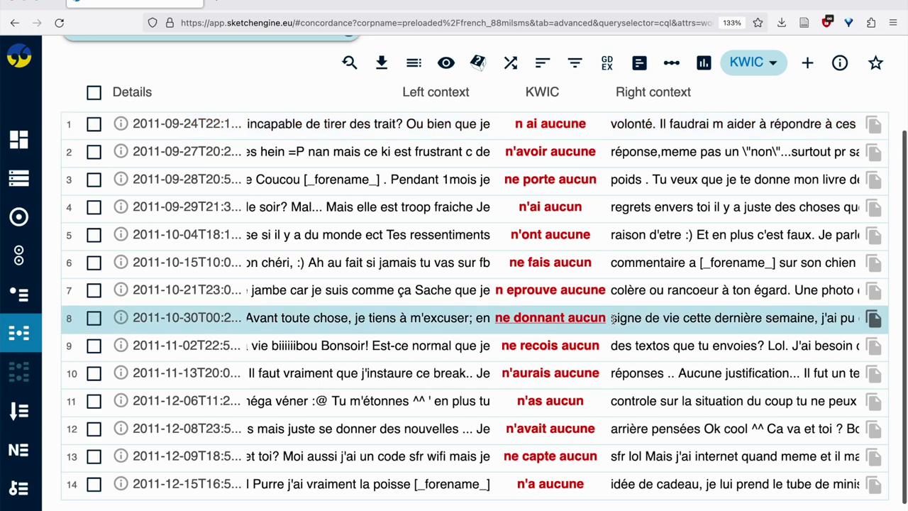
scroll(615, 319, "up", 3)
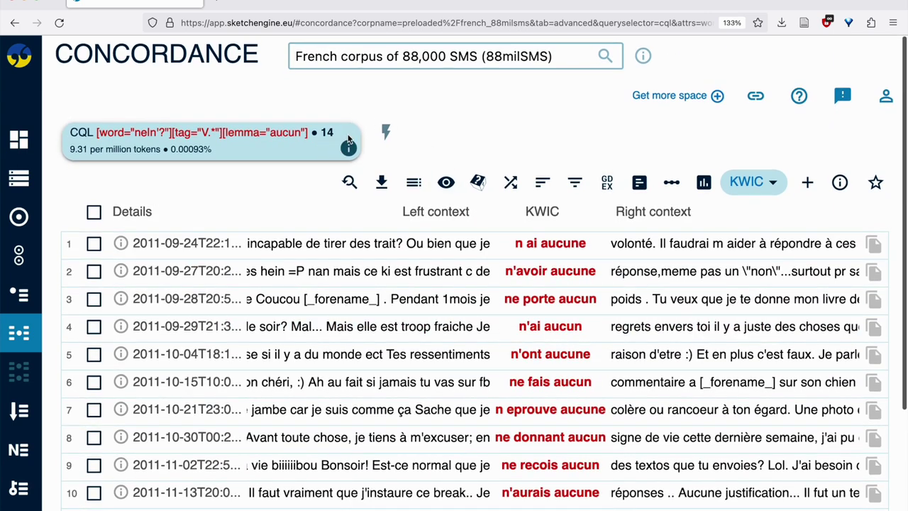
Step: Expand the last token to lemma pas|rien|plus|jamais|aucun|guère|point and rerun for 2,137 hits
left_click(350, 182)
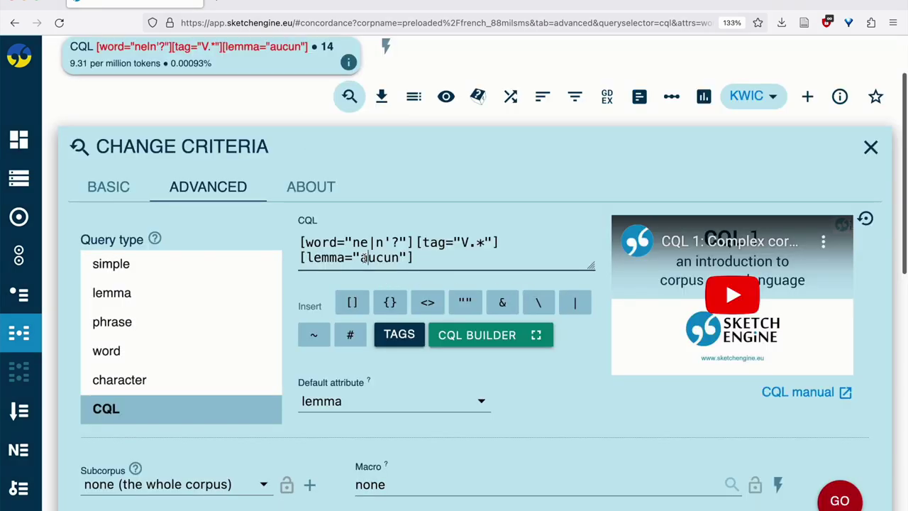
type("pas|rien")
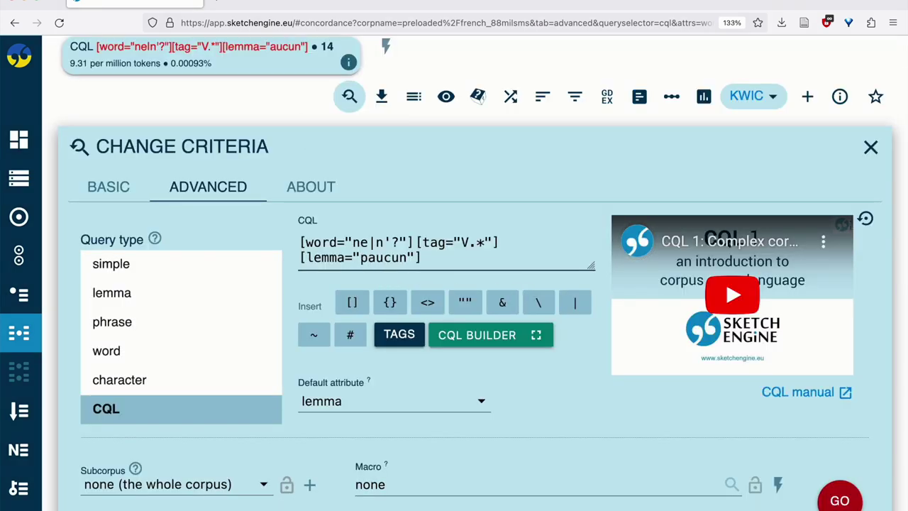
type("|plus|")
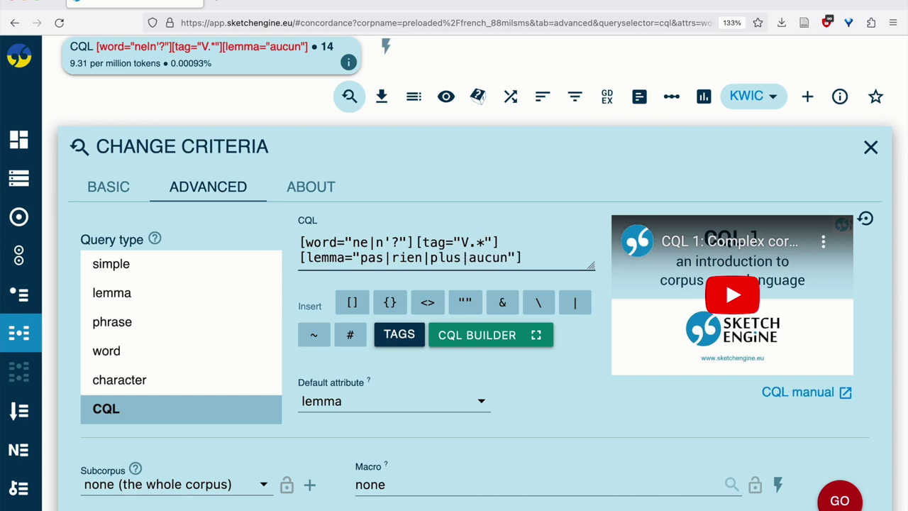
type("jamais|")
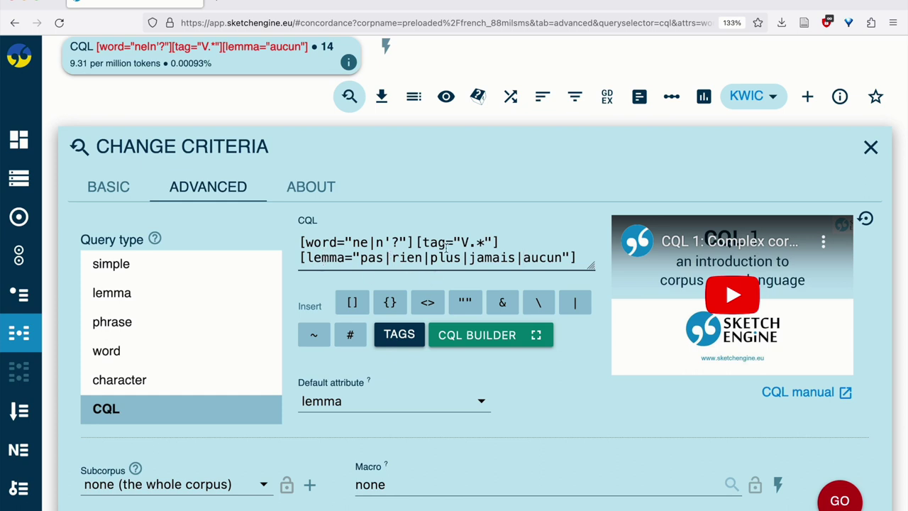
left_click(562, 258)
type("|guère")
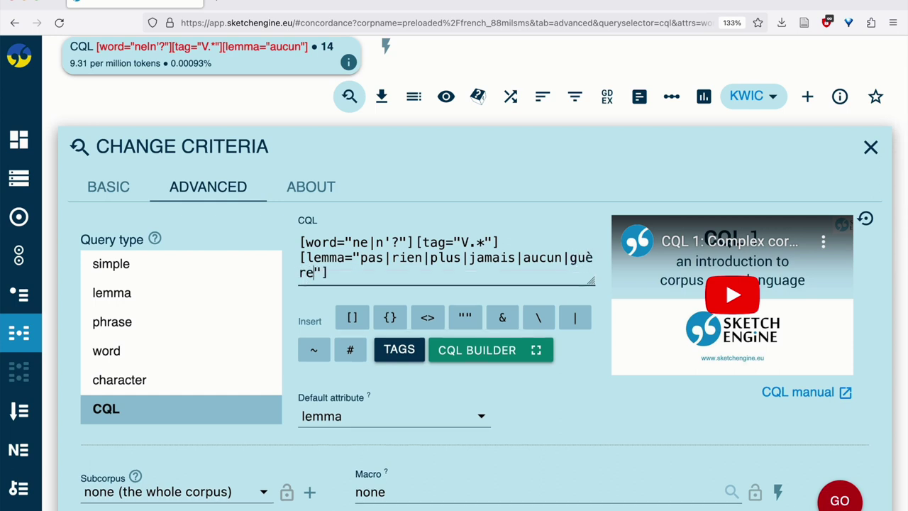
type("|point")
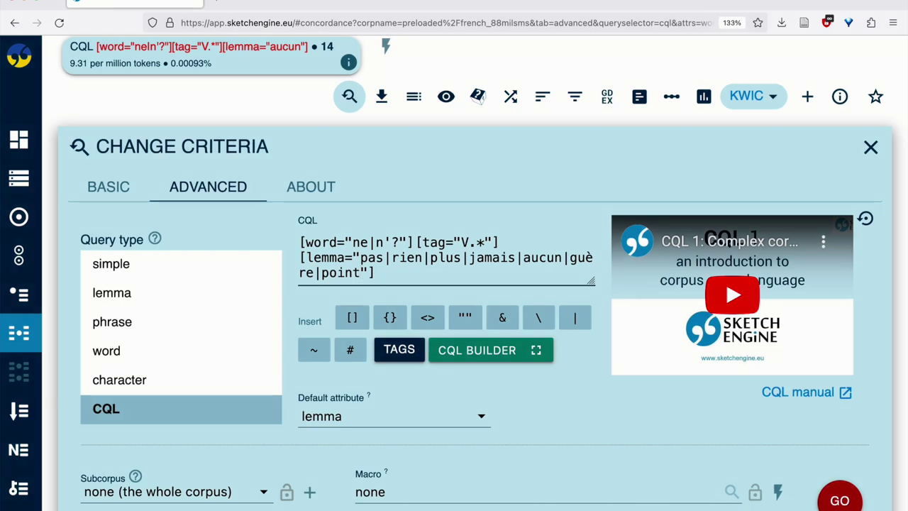
left_click(840, 501)
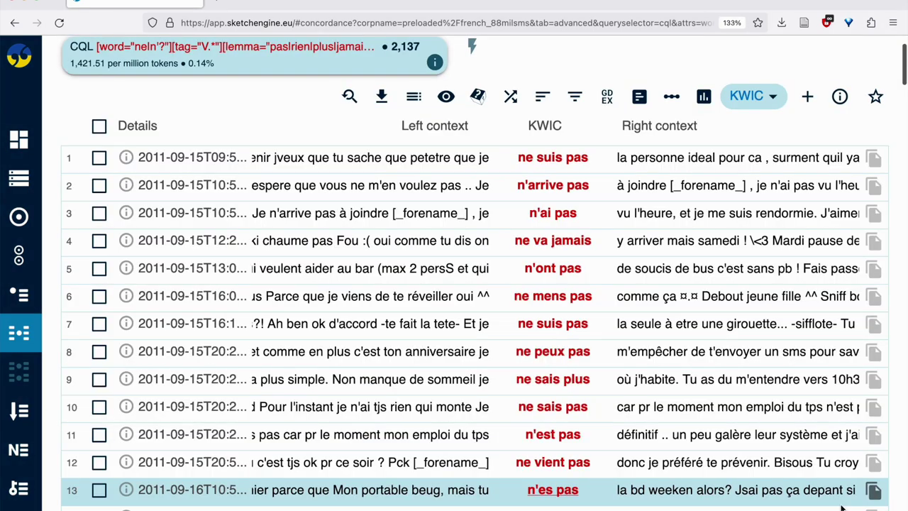
Step: Look over the 2,137 hits and bring the negation lemma query back up for editing
scroll(792, 260, "down", 1)
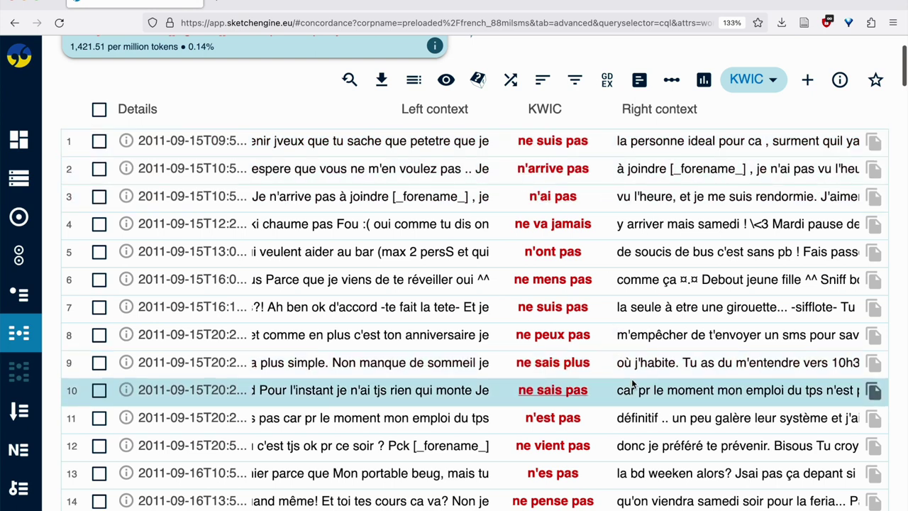
scroll(634, 384, "up", 1)
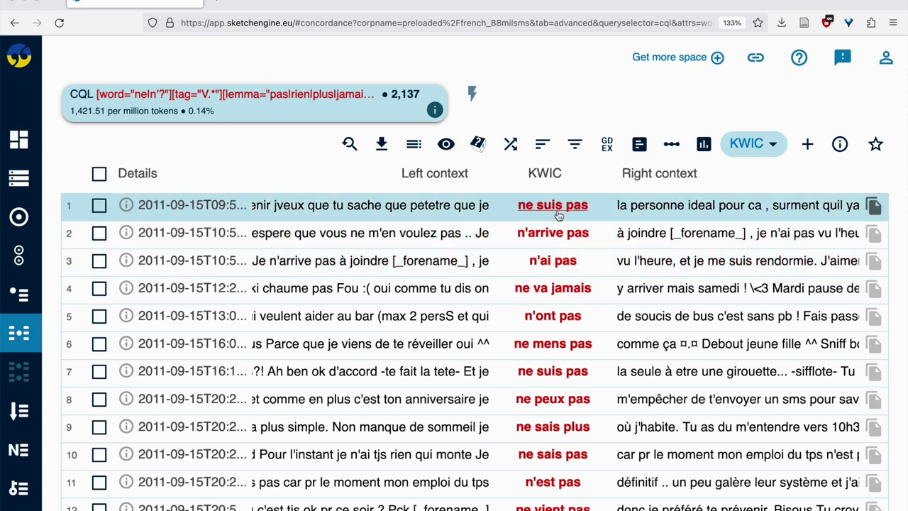
left_click(351, 144)
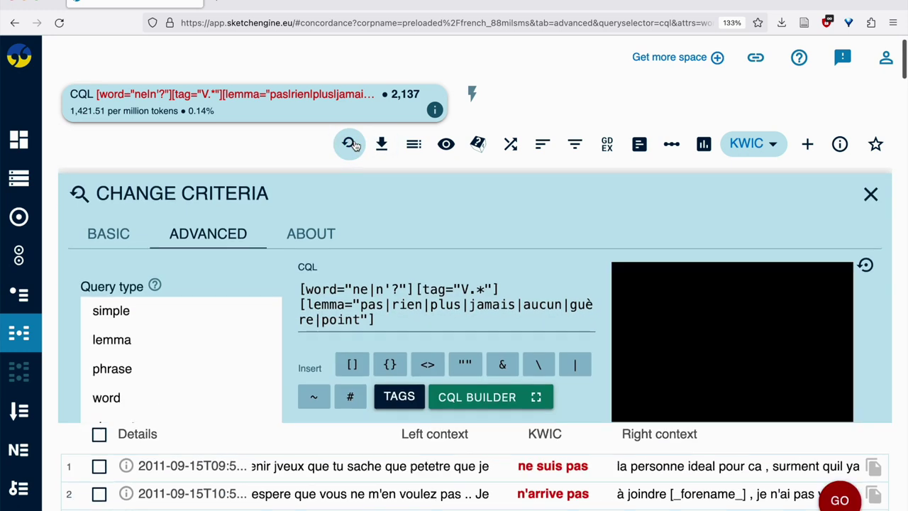
Step: Insert an empty token [] between ne/n' and the verb and rerun, giving 555 hits
left_click(411, 289)
left_click(352, 365)
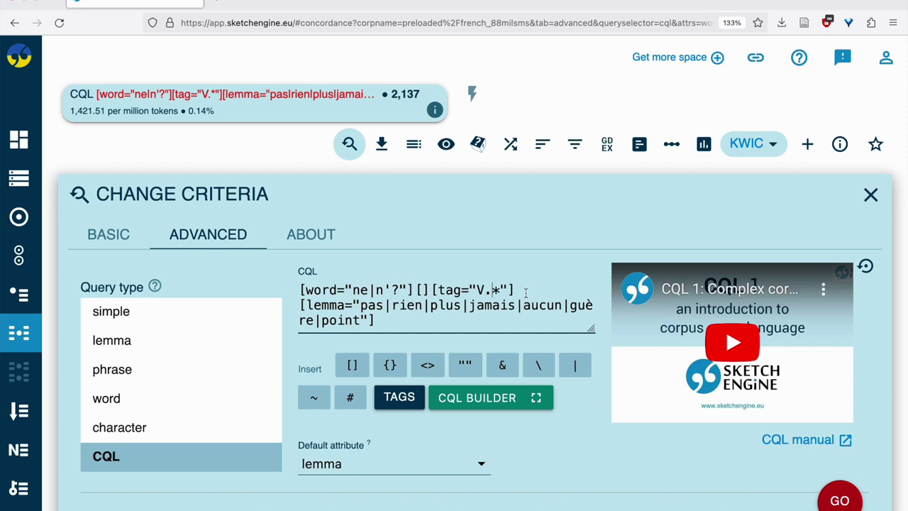
key("Return")
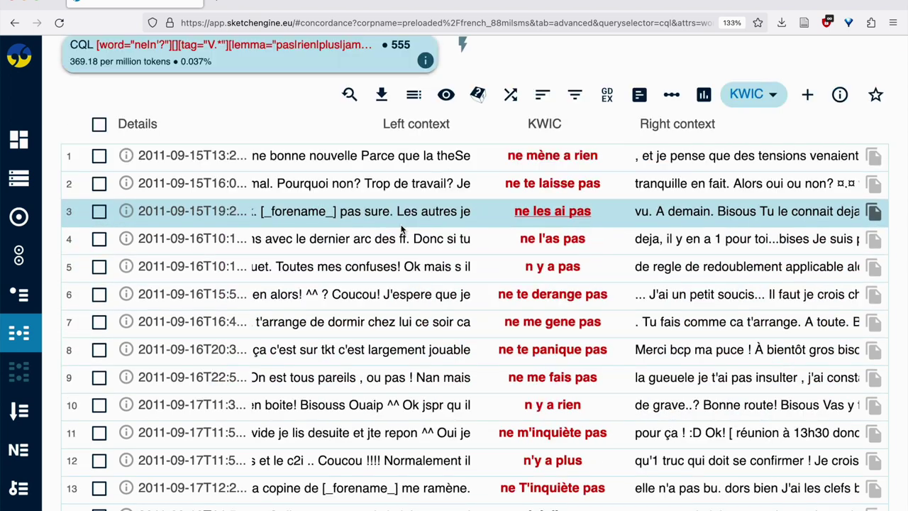
Step: Reopen the four-token query with the empty slot before the verb for editing
scroll(398, 203, "down", 1)
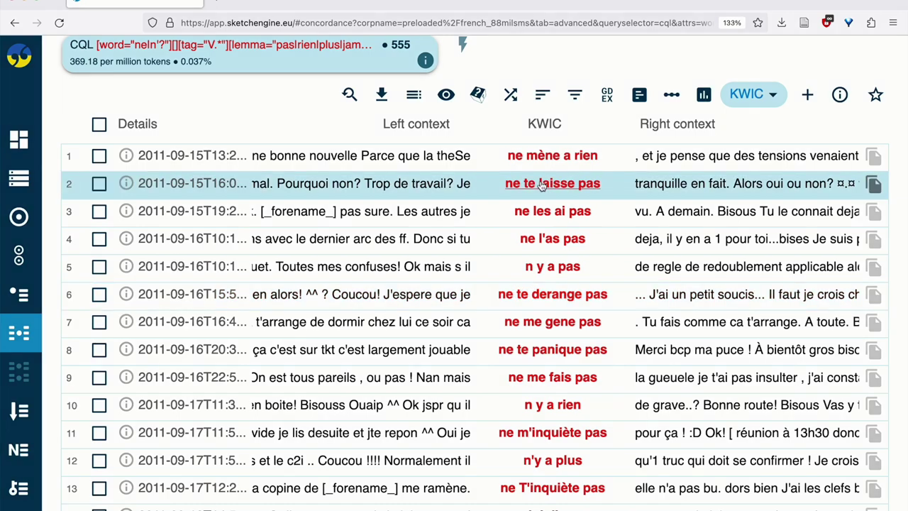
left_click(350, 94)
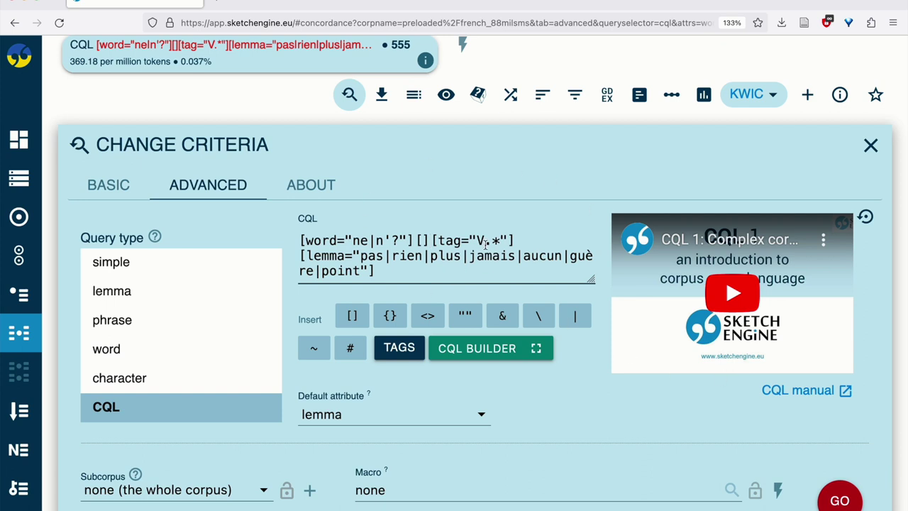
Step: Make the middle token optional as []? and rerun, yielding 2,692 hits
scroll(486, 242, "up", 2)
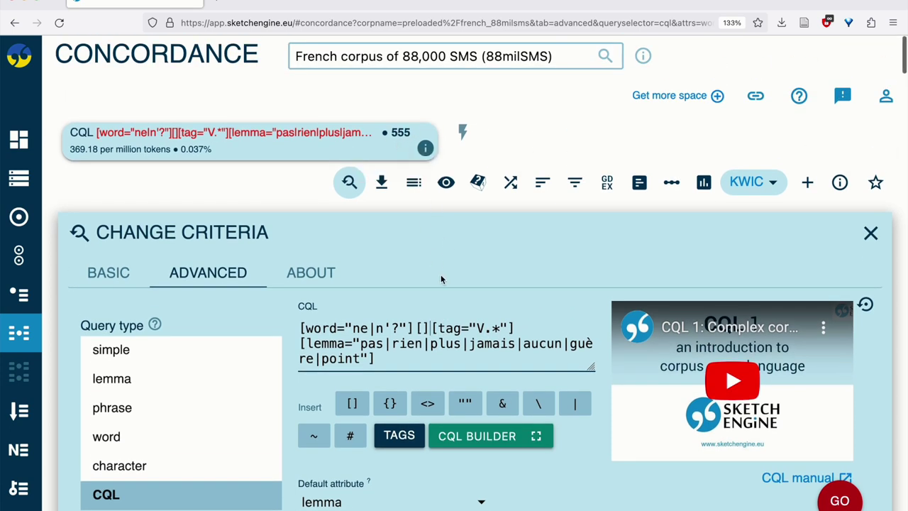
scroll(440, 279, "down", 3)
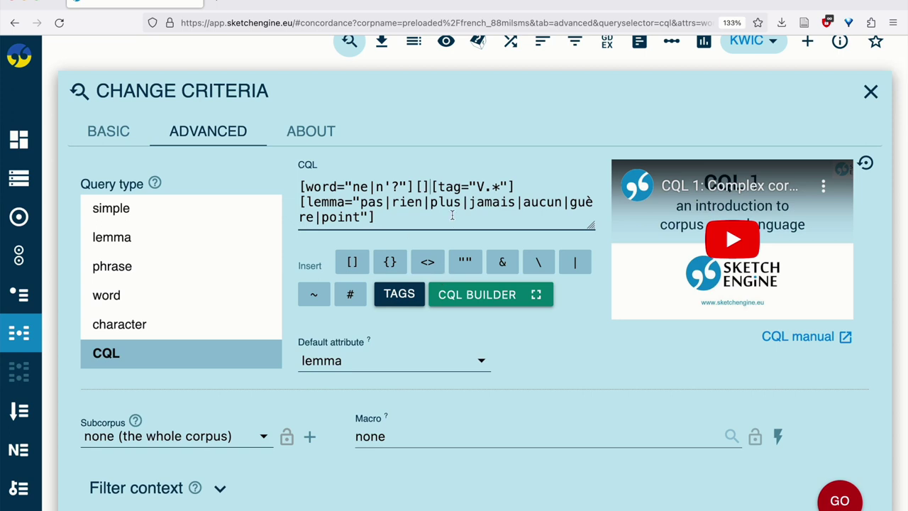
type("?")
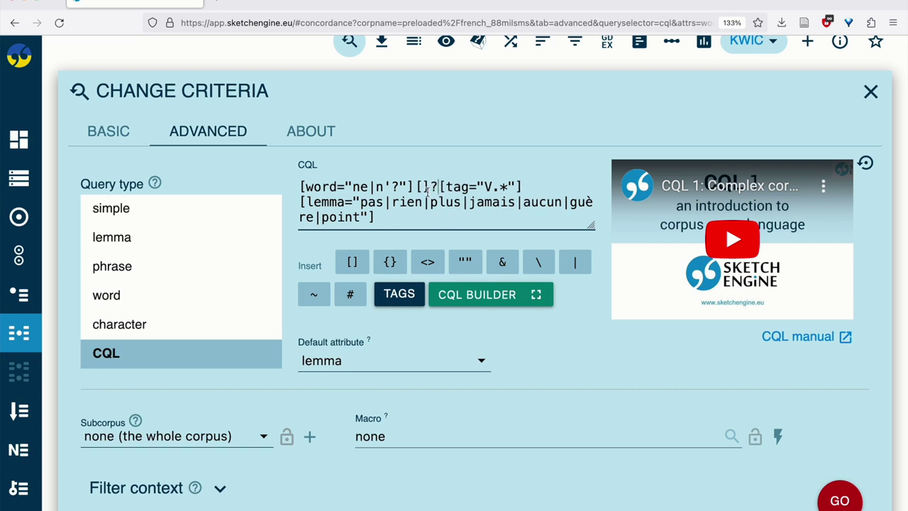
left_click(839, 500)
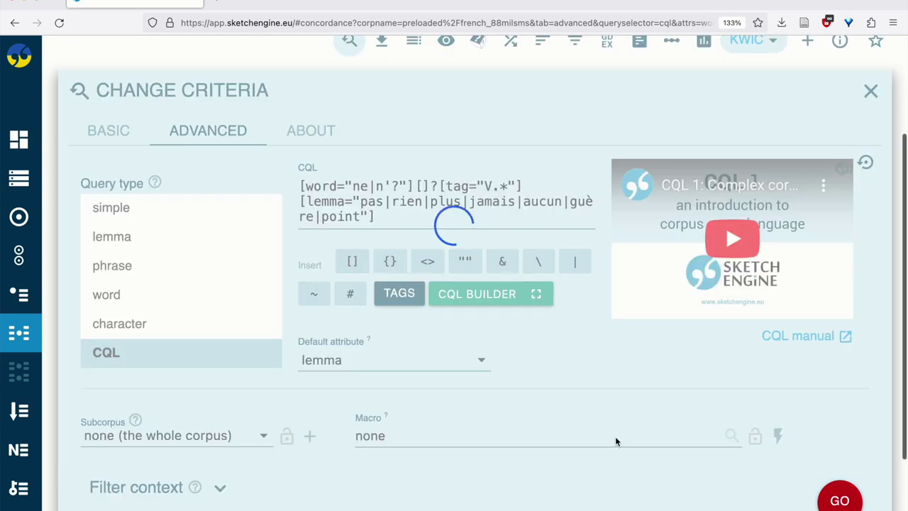
scroll(615, 442, "up", 3)
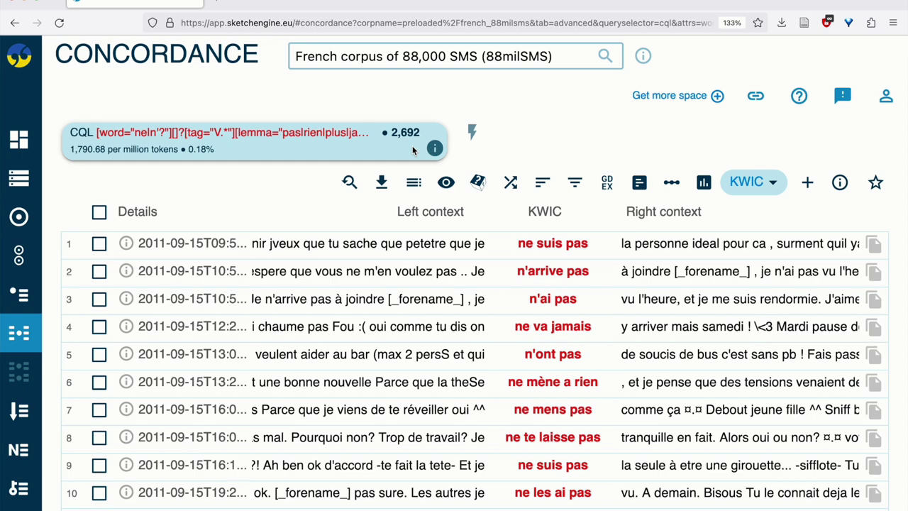
scroll(630, 131, "down", 3)
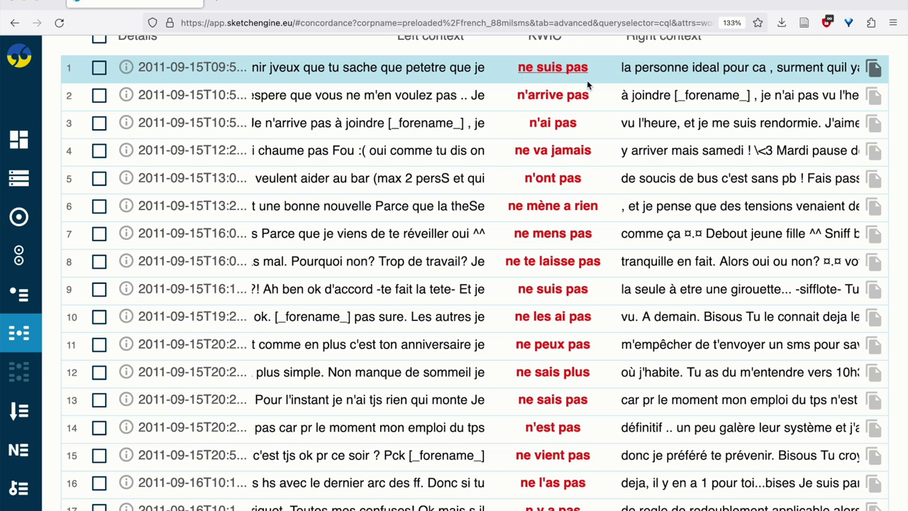
scroll(587, 80, "down", 2)
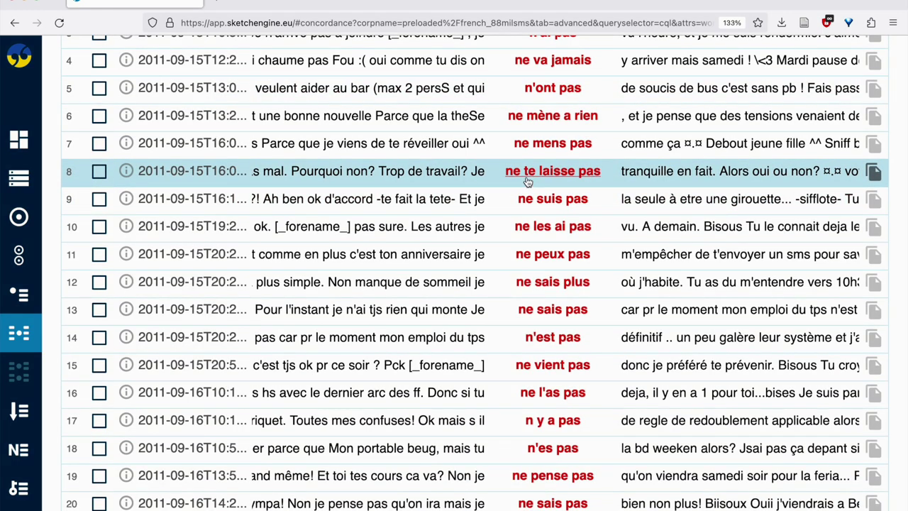
scroll(528, 183, "down", 3)
scroll(528, 182, "down", 3)
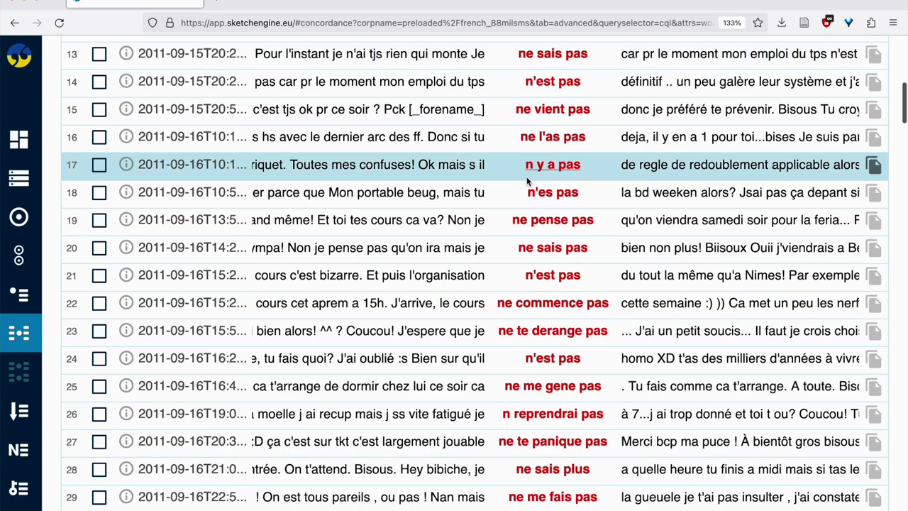
scroll(528, 182, "up", 4)
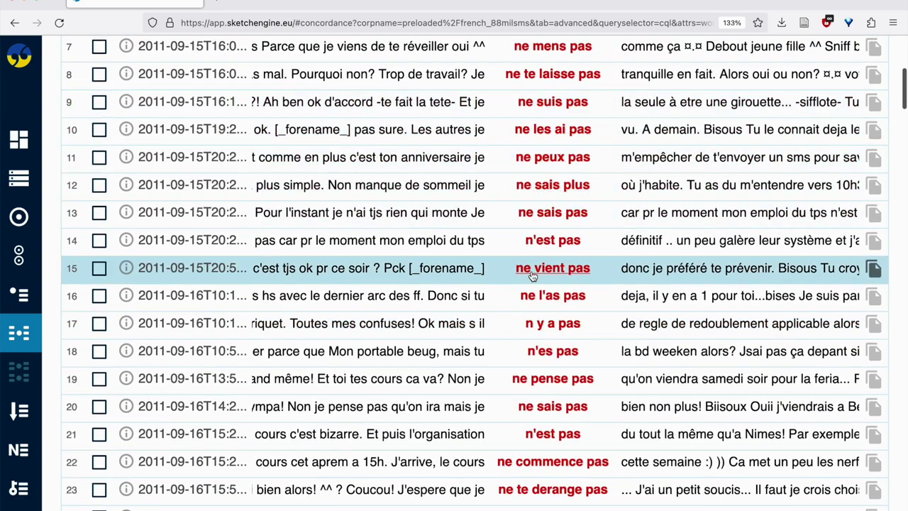
scroll(523, 192, "up", 2)
scroll(523, 192, "up", 5)
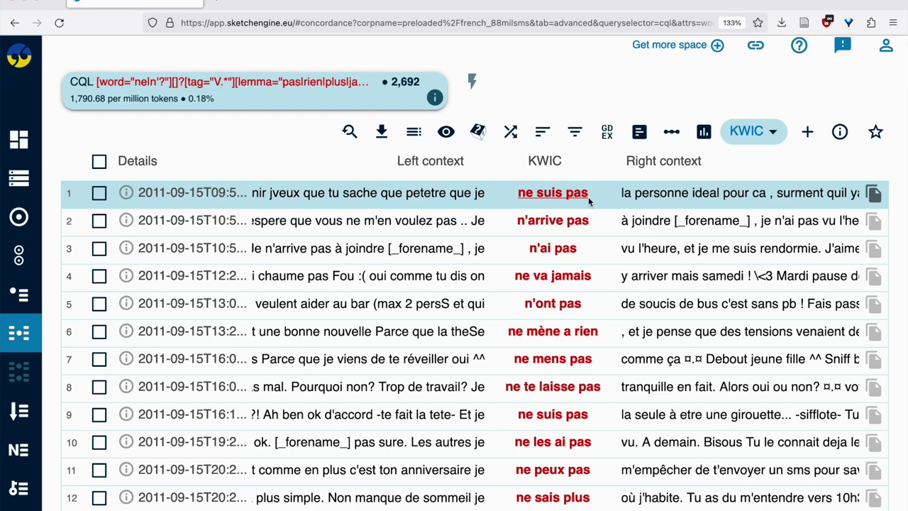
Step: Remove the ? after [] so exactly one token precedes the verb, returning to 555 hits
left_click(350, 132)
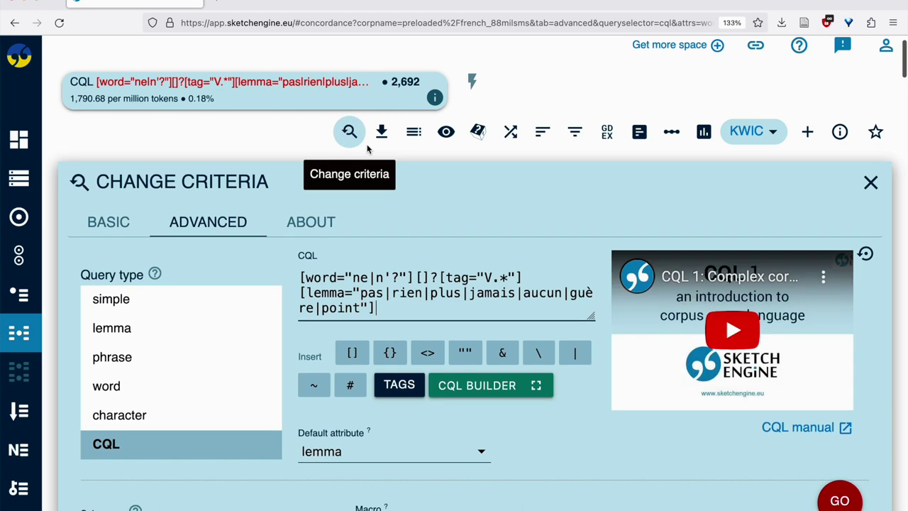
scroll(526, 183, "down", 2)
scroll(525, 177, "down", 1)
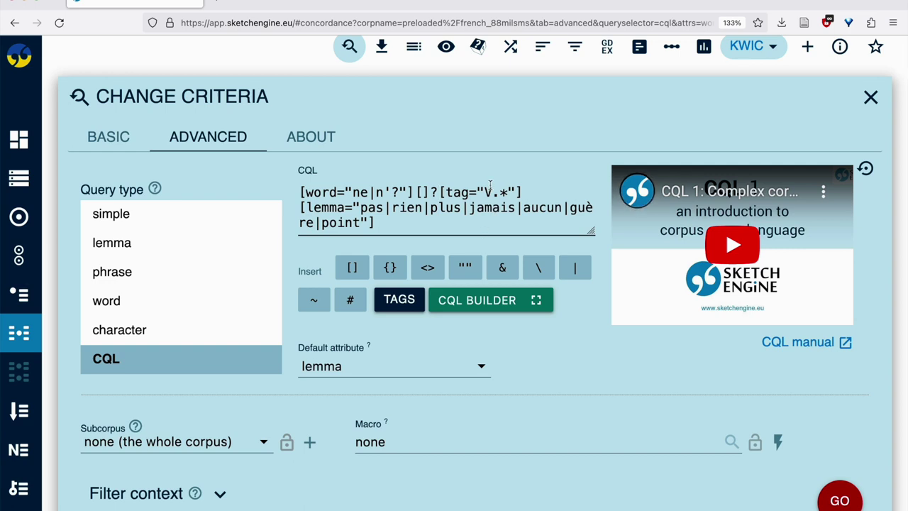
key("BackSpace")
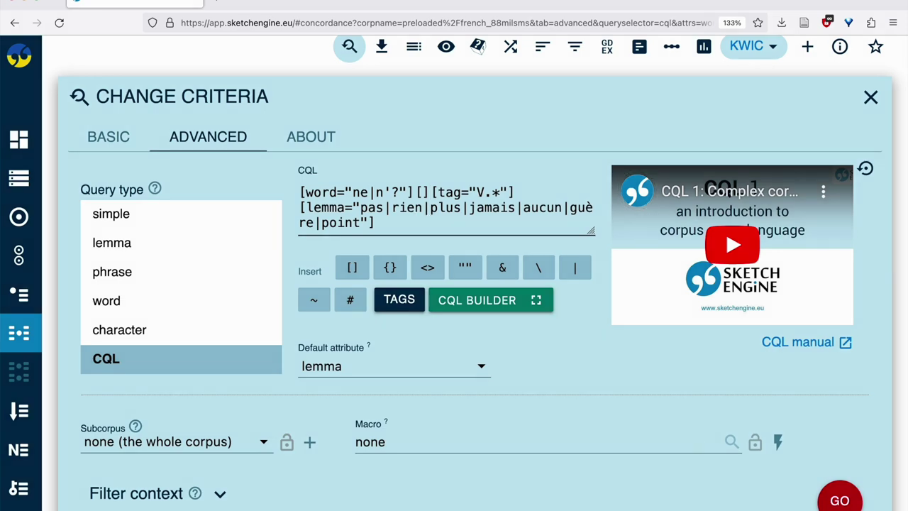
key("Return")
scroll(589, 440, "up", 3)
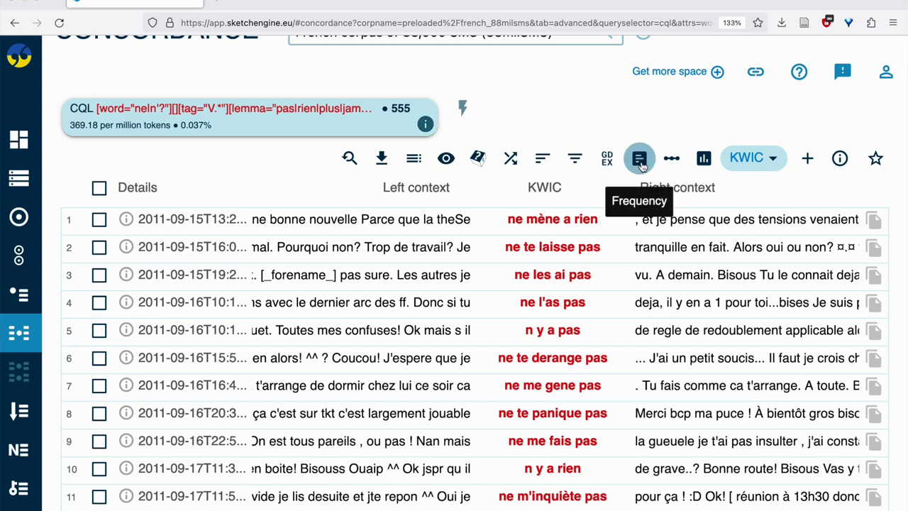
Step: Build a KWIC tag frequency list for the 555 hits, showing 194 tag patterns
left_click(639, 161)
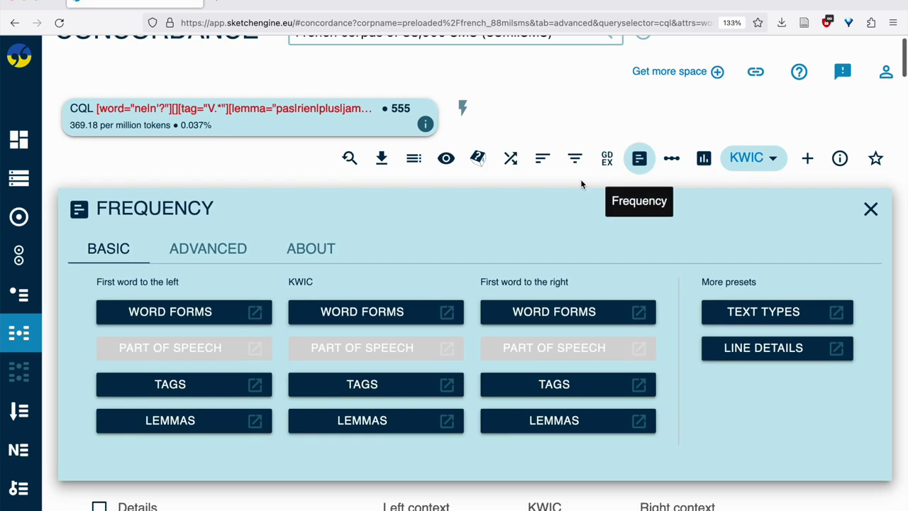
scroll(580, 183, "down", 3)
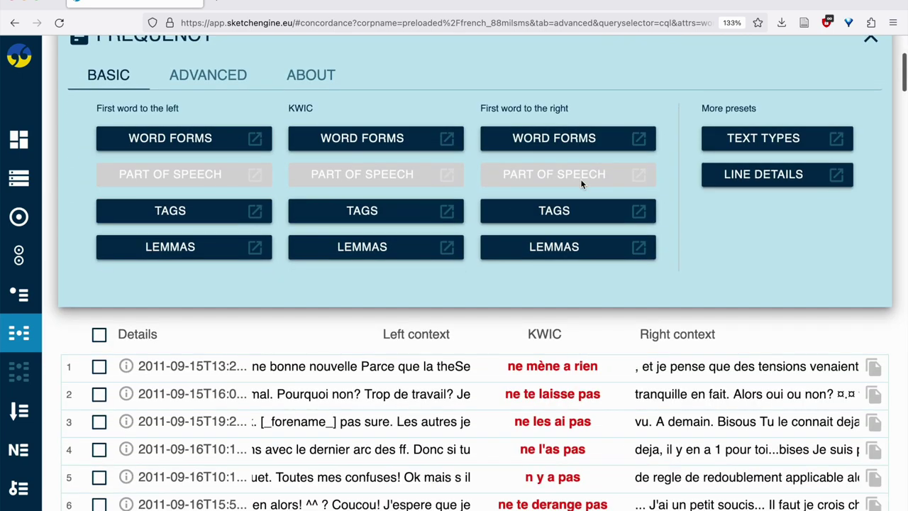
left_click(372, 213)
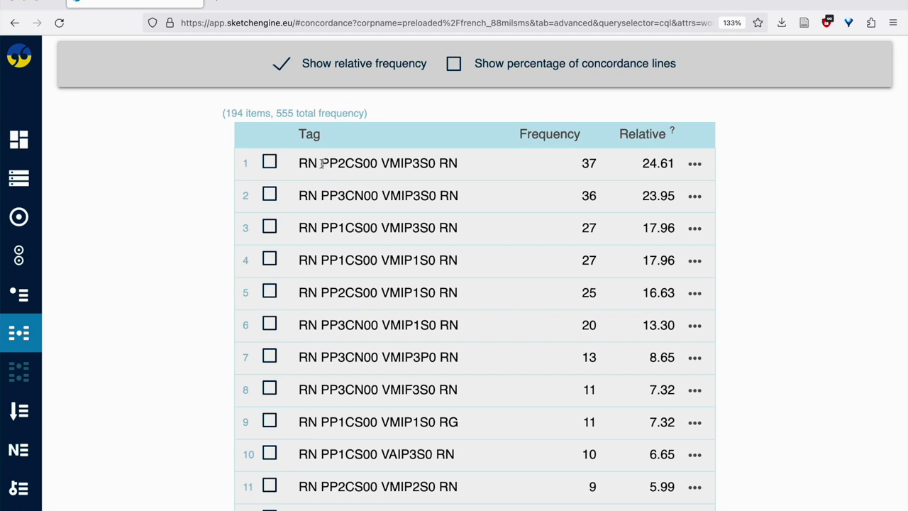
scroll(339, 277, "down", 5)
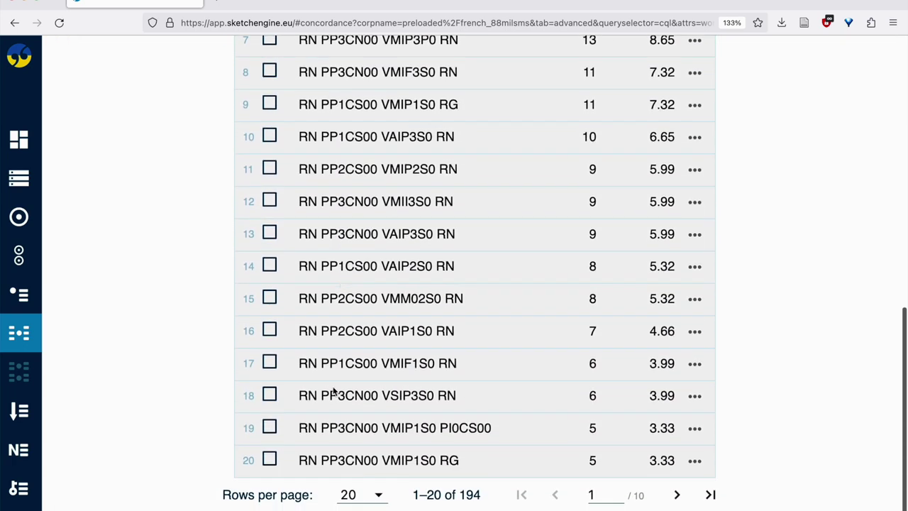
Step: Show 200 rows per page in the tag frequency list
left_click(354, 495)
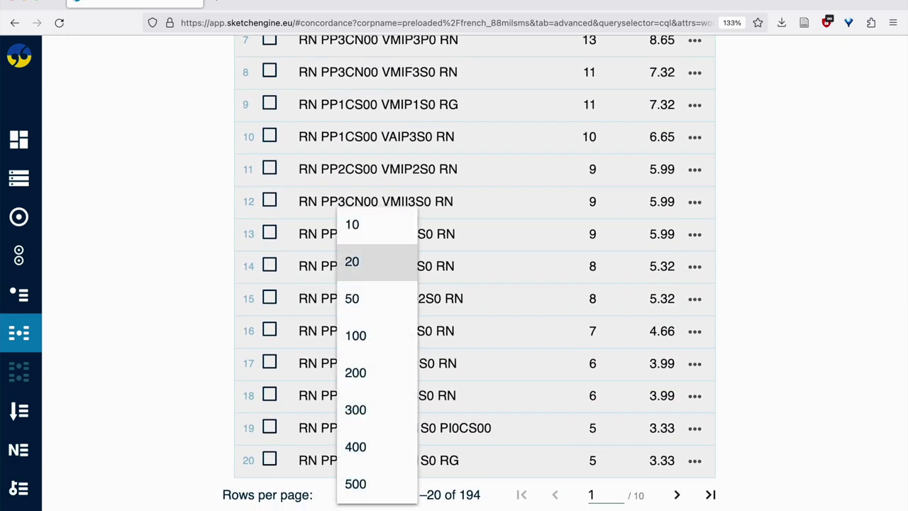
left_click(352, 261)
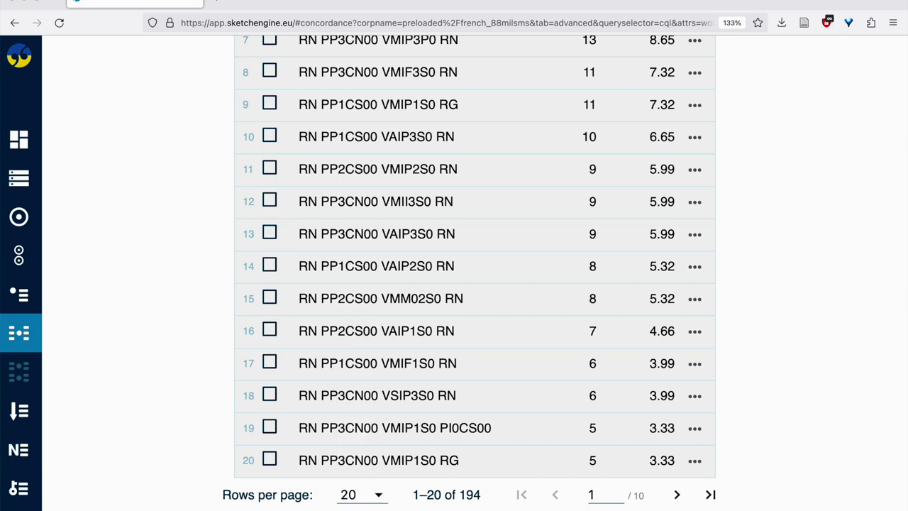
left_click(348, 497)
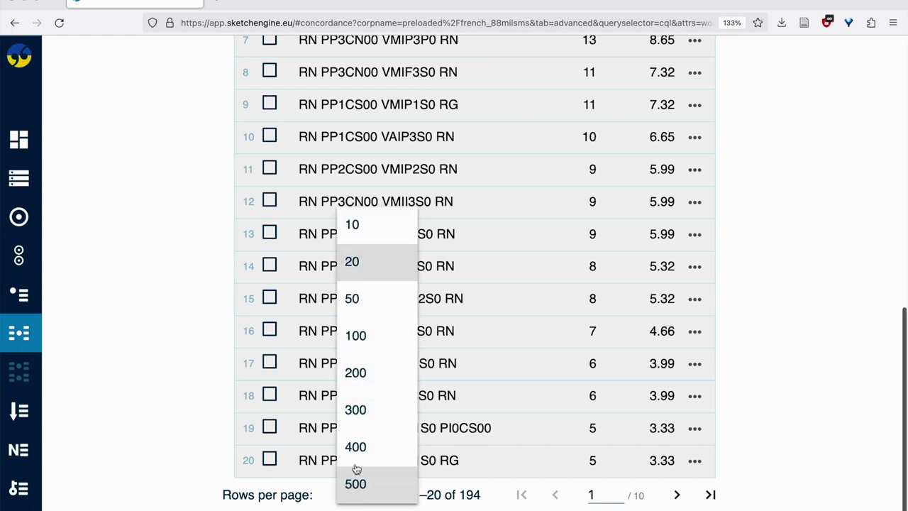
left_click(366, 380)
scroll(532, 265, "down", 15)
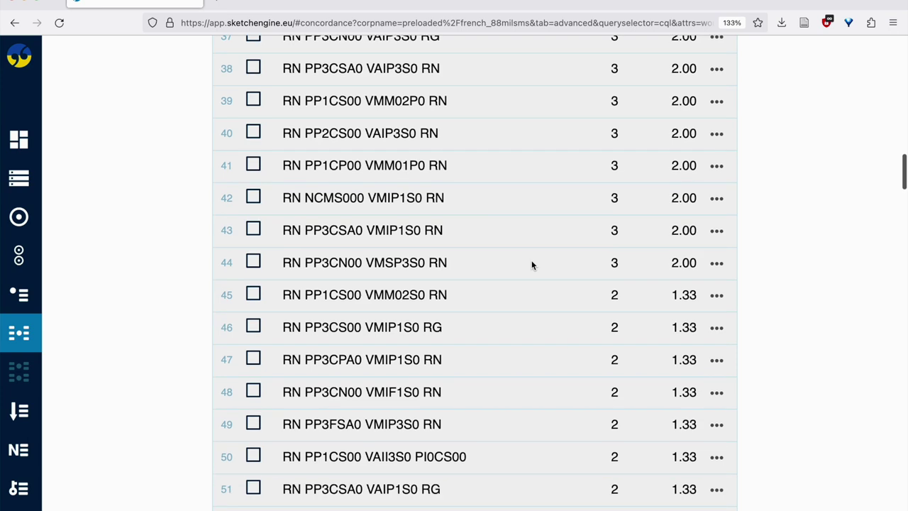
scroll(533, 265, "down", 4)
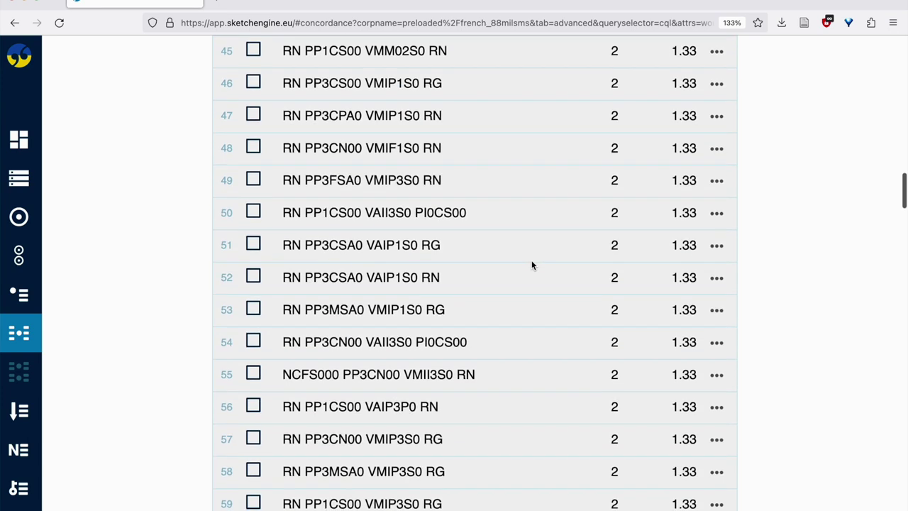
Step: Select the PP3CN00 tag in row 54, then reopen the query for editing
double_click(316, 343)
scroll(419, 319, "up", 20)
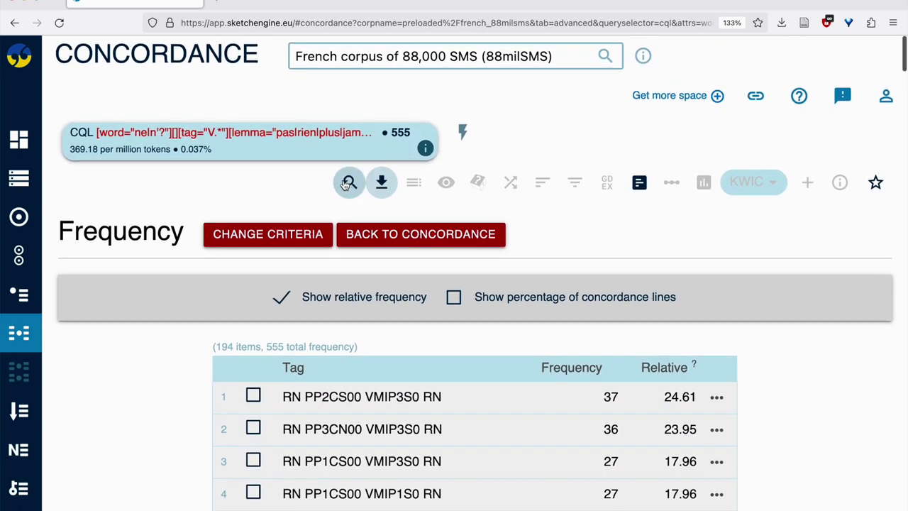
left_click(350, 182)
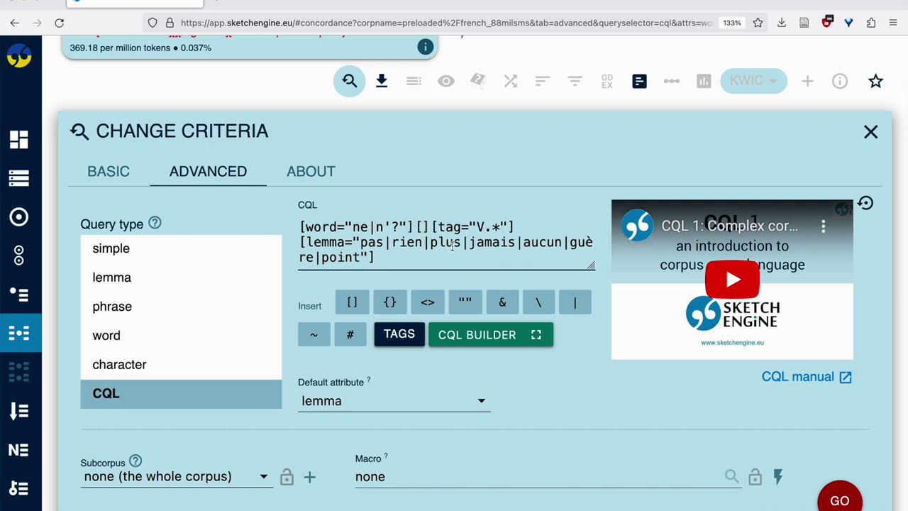
Step: Fill the empty middle token with tag="PP.*", make it optional with ?, and rerun the query
type("tag=\"")
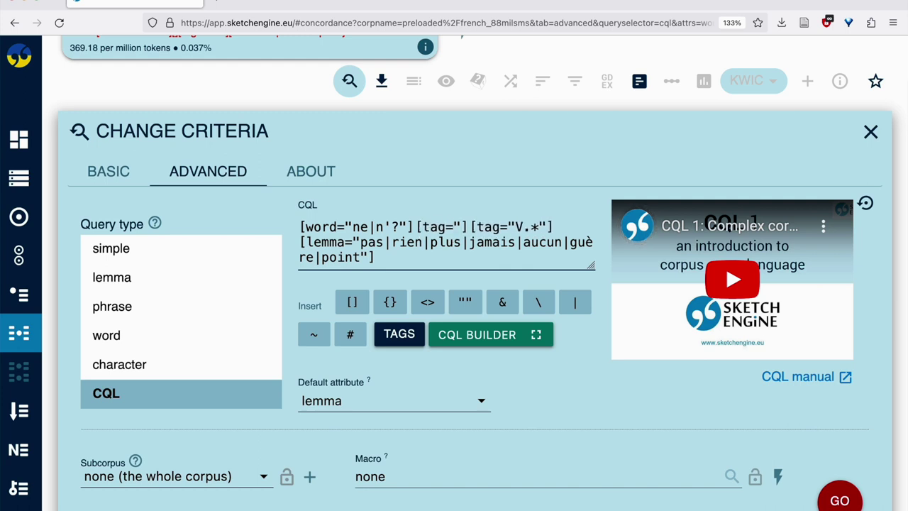
type("PP")
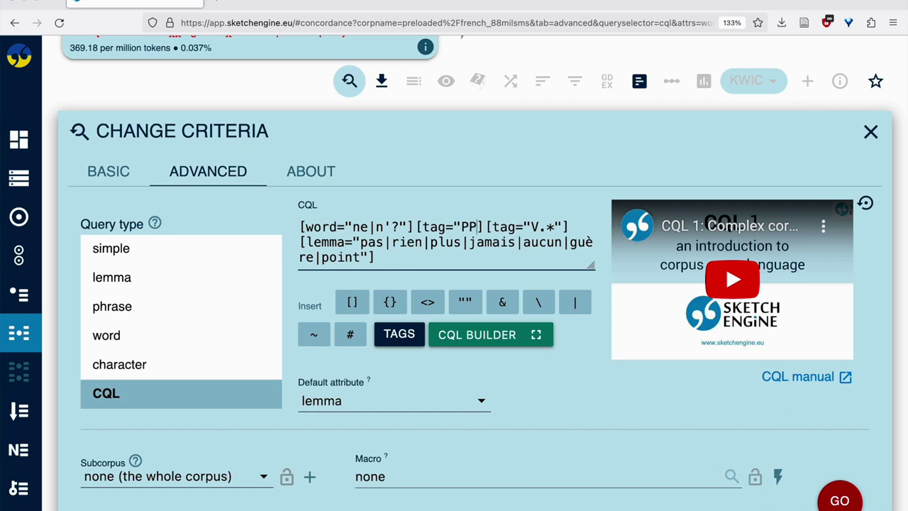
type(".*")
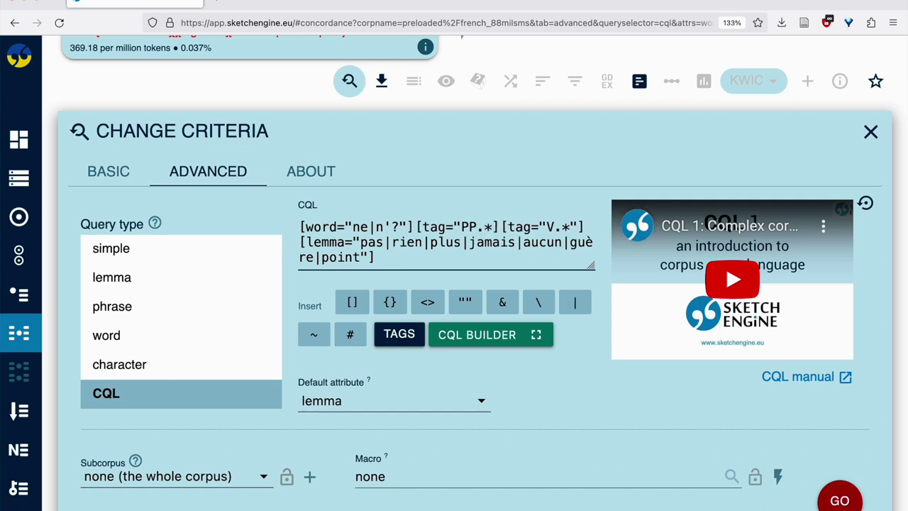
type("\"")
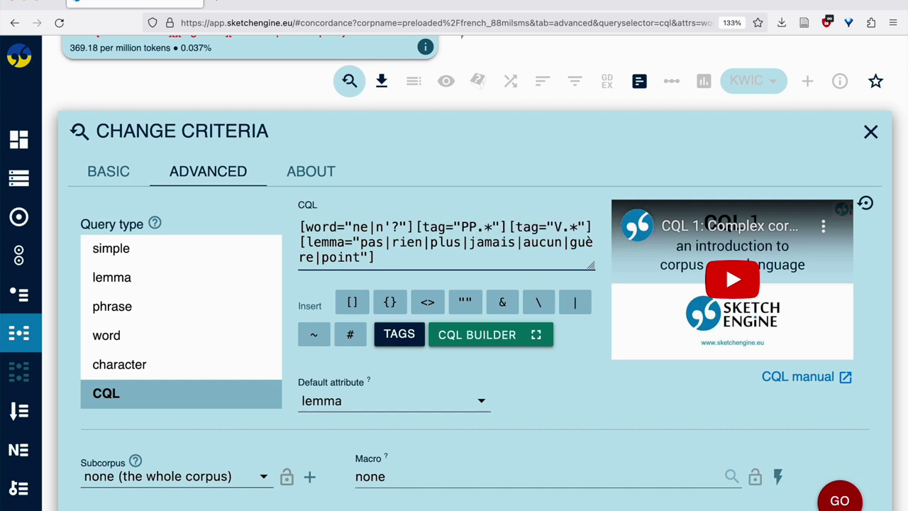
left_click(491, 227)
left_click(425, 225)
type("?")
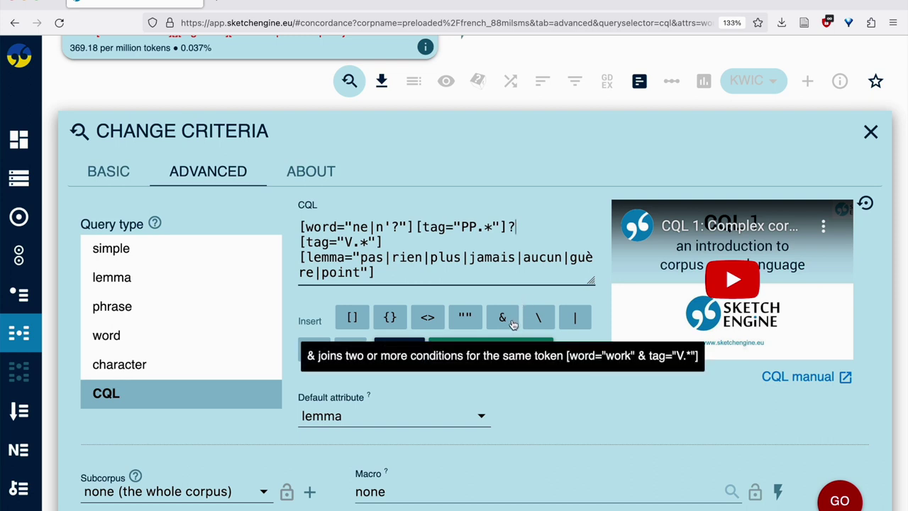
left_click(437, 279)
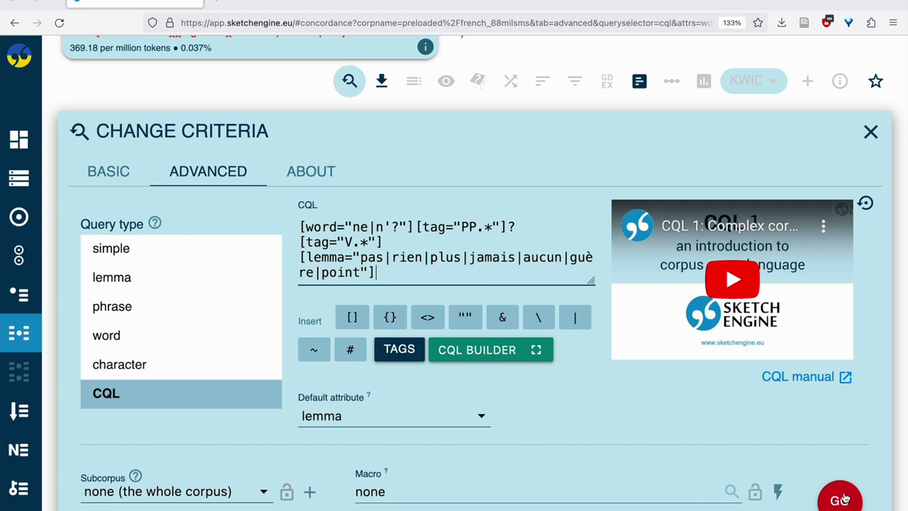
left_click(841, 501)
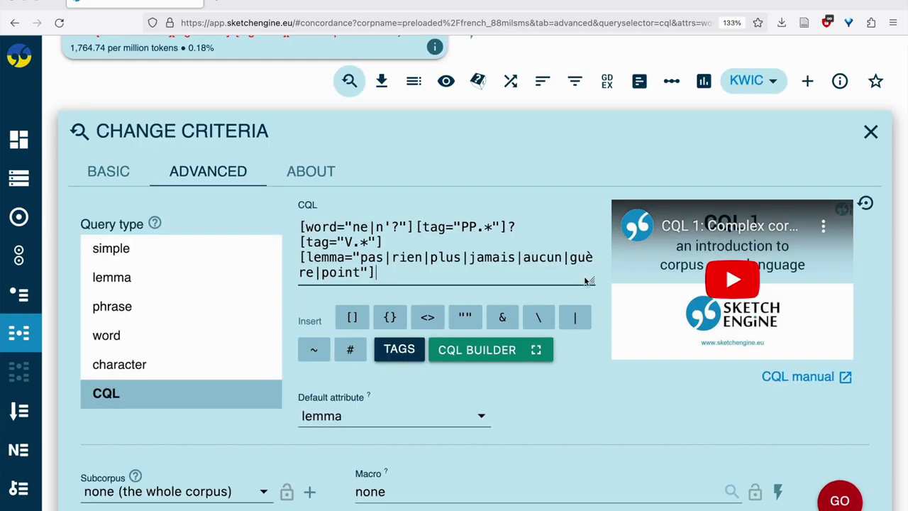
Step: Review the 2,653 concordance lines and bring up the random sample settings proposing 200 lines
scroll(541, 163, "down", 6)
scroll(541, 164, "up", 8)
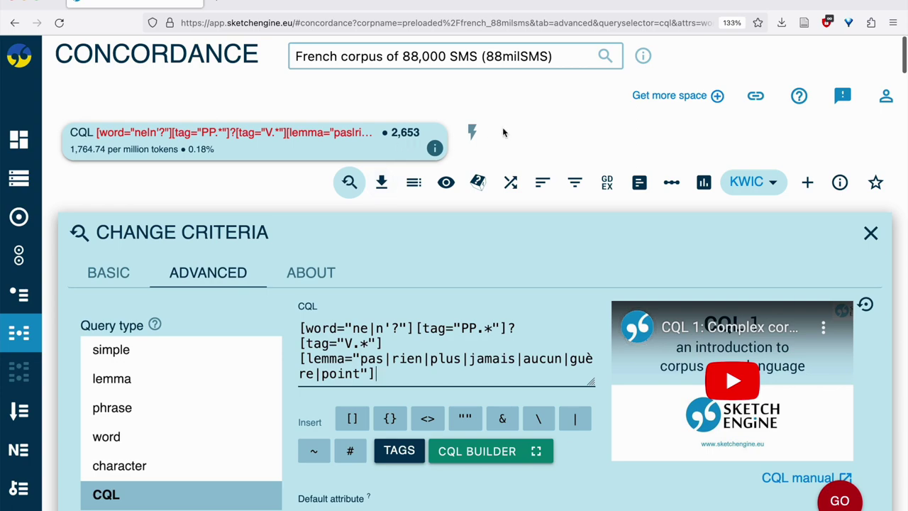
scroll(506, 128, "down", 12)
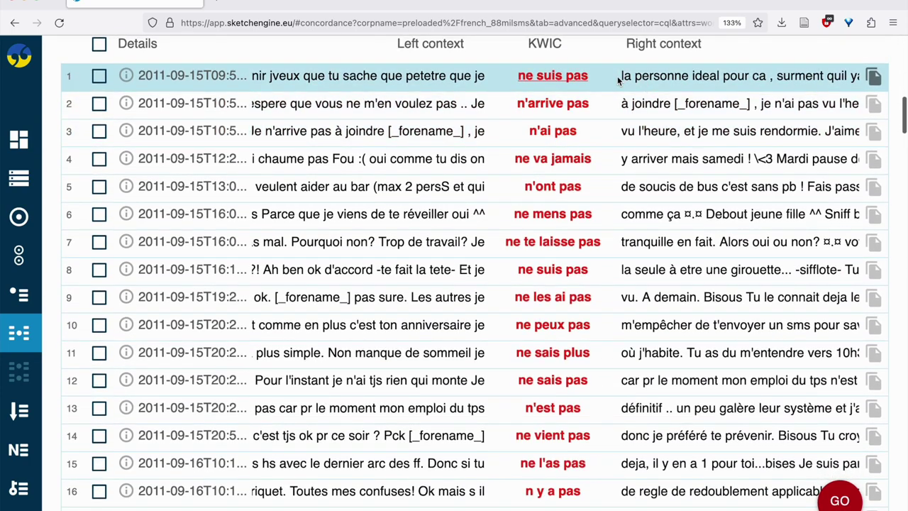
scroll(617, 78, "down", 8)
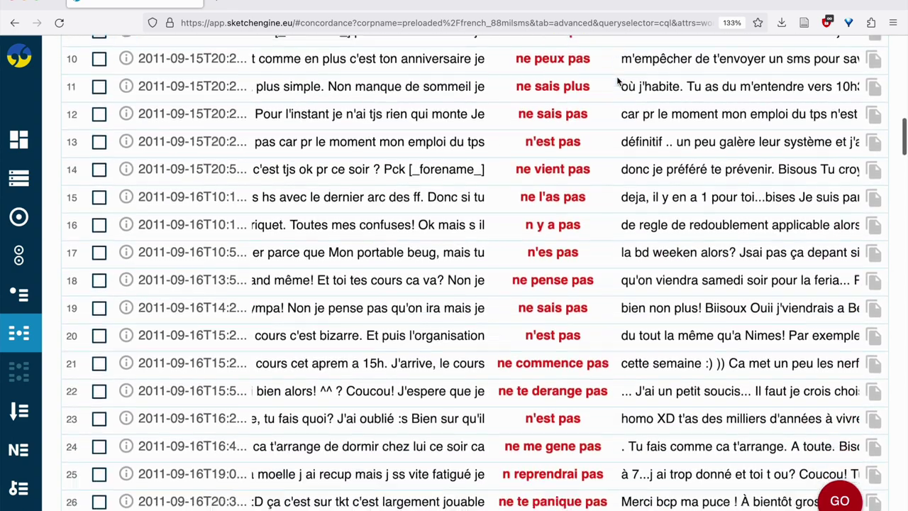
scroll(616, 76, "down", 2)
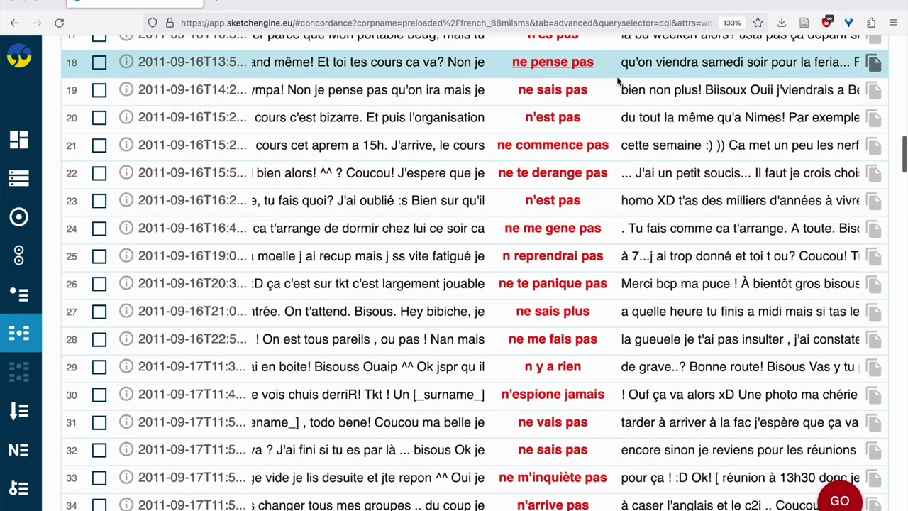
scroll(616, 76, "up", 10)
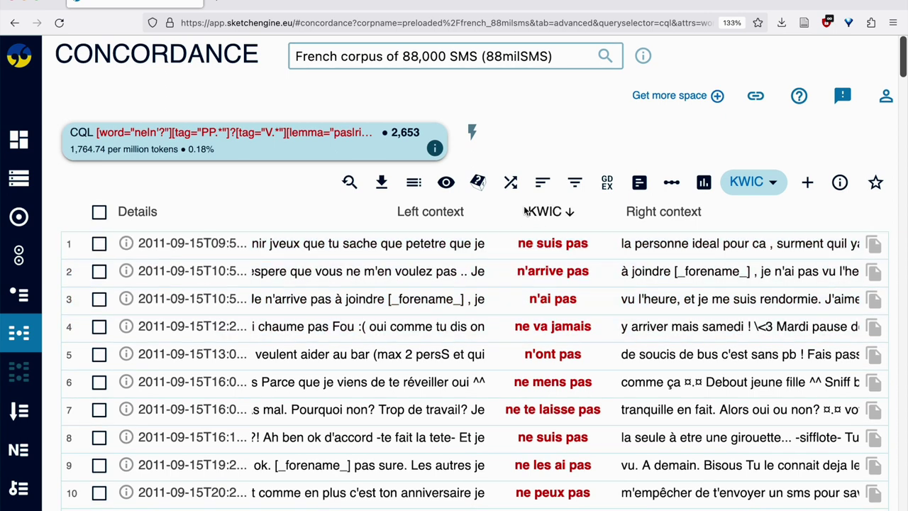
left_click(478, 183)
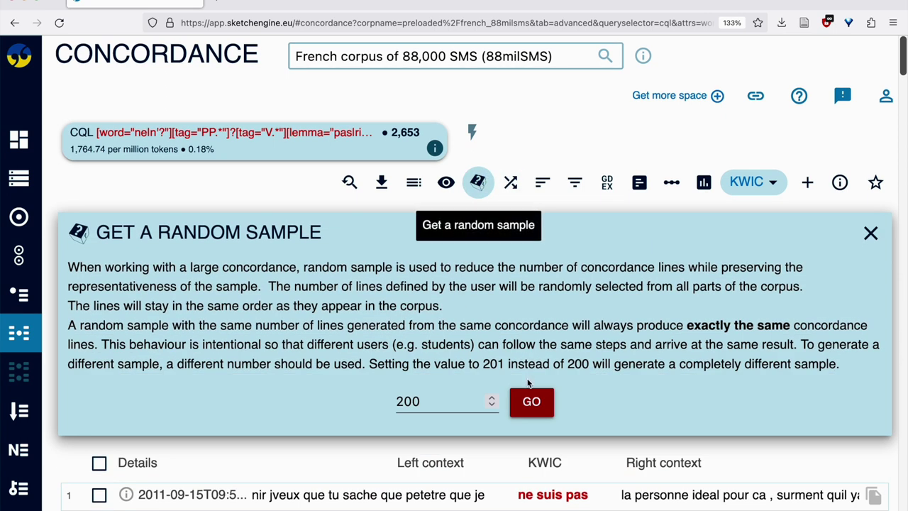
Step: Reduce the concordance to a random 200-line sample and shuffle the line order
left_click(531, 401)
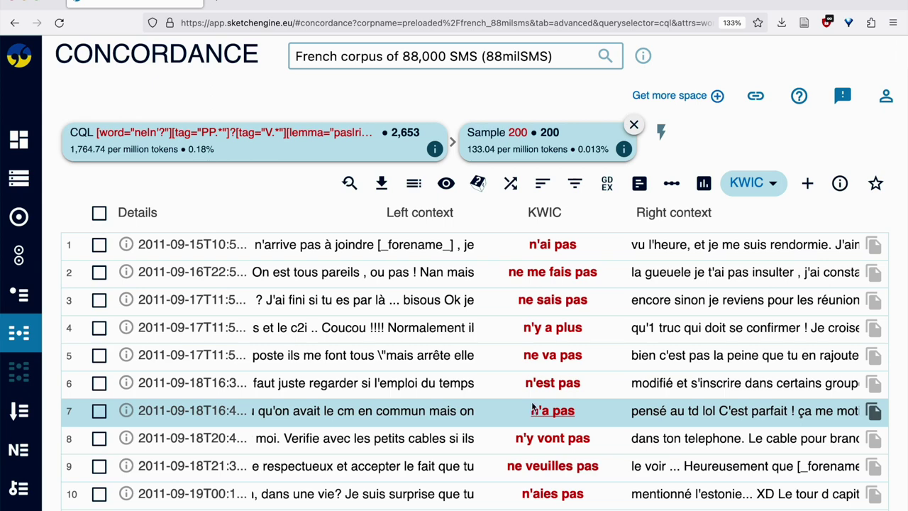
left_click(511, 183)
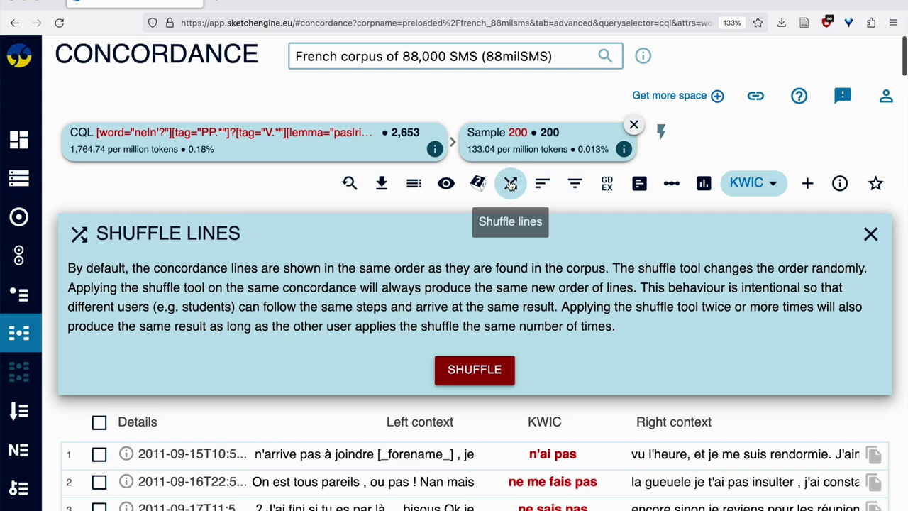
left_click(456, 370)
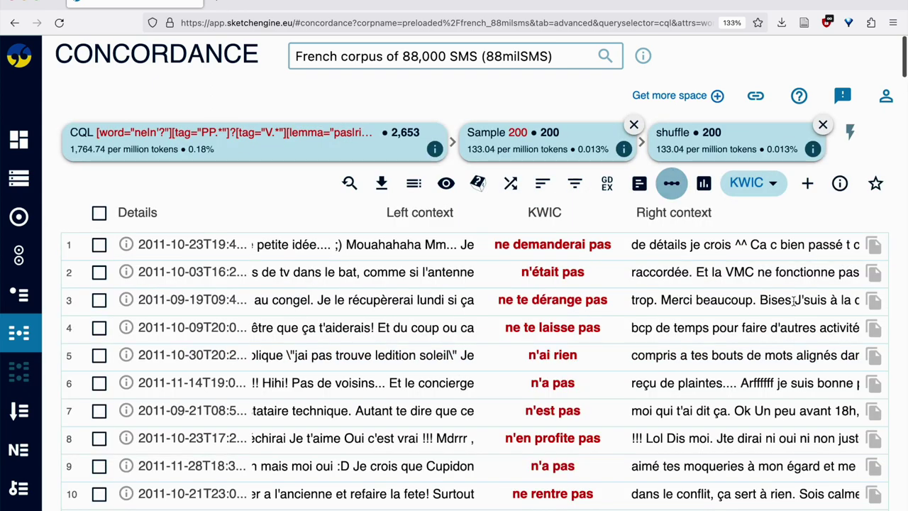
Step: Browse the shuffled sample and return to the Change Criteria form holding the negation query
scroll(795, 301, "down", 5)
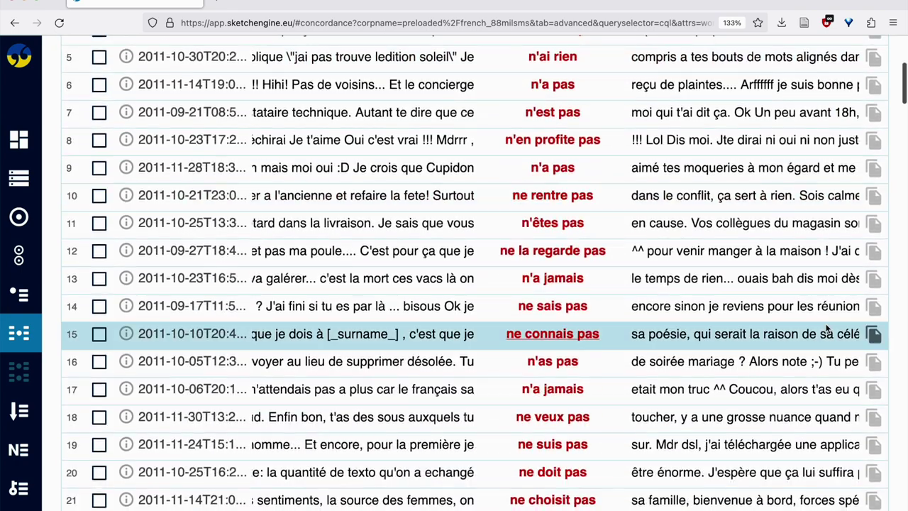
scroll(827, 327, "down", 5)
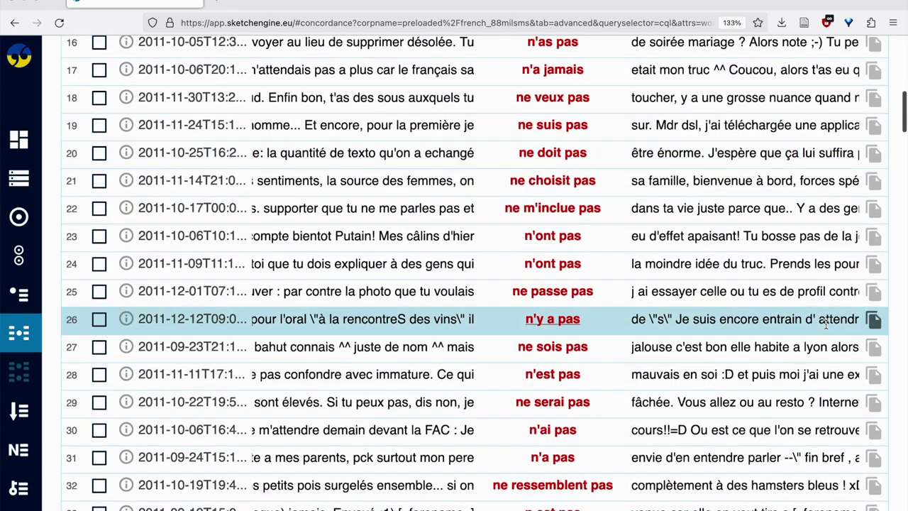
scroll(827, 324, "down", 5)
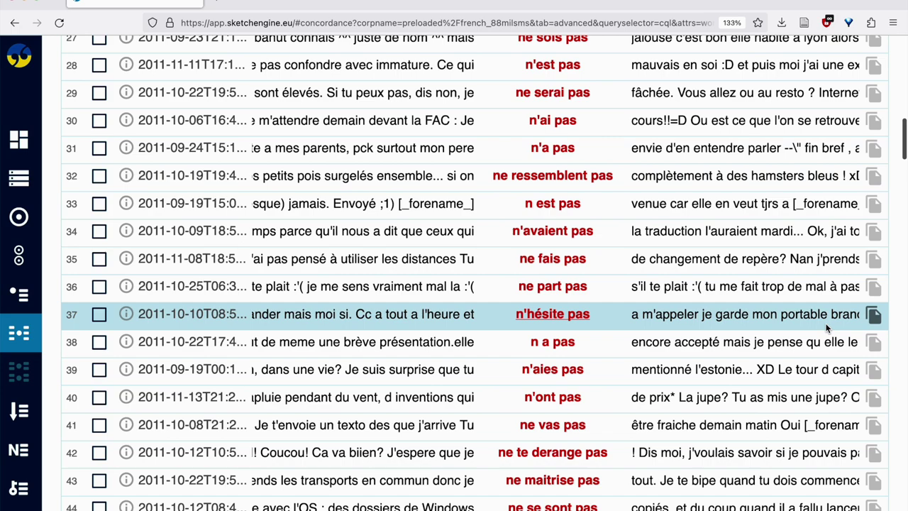
scroll(827, 327, "down", 7)
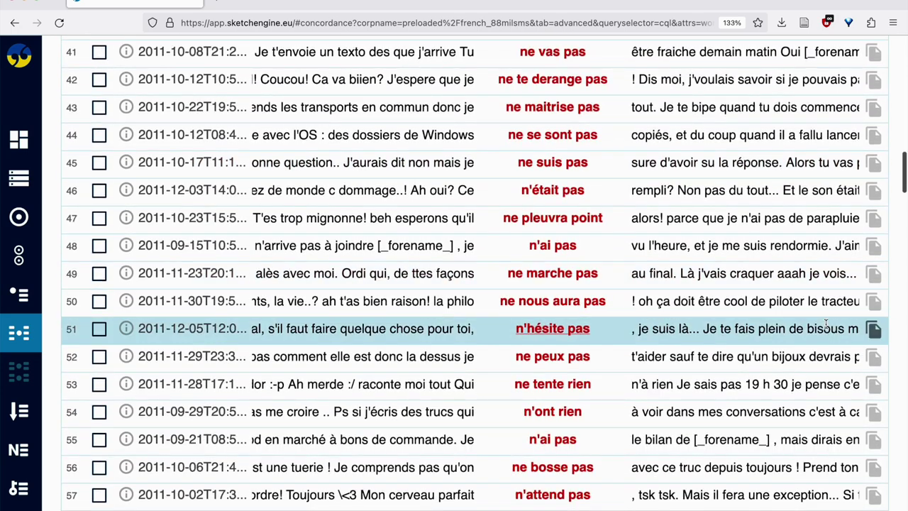
scroll(826, 327, "down", 2)
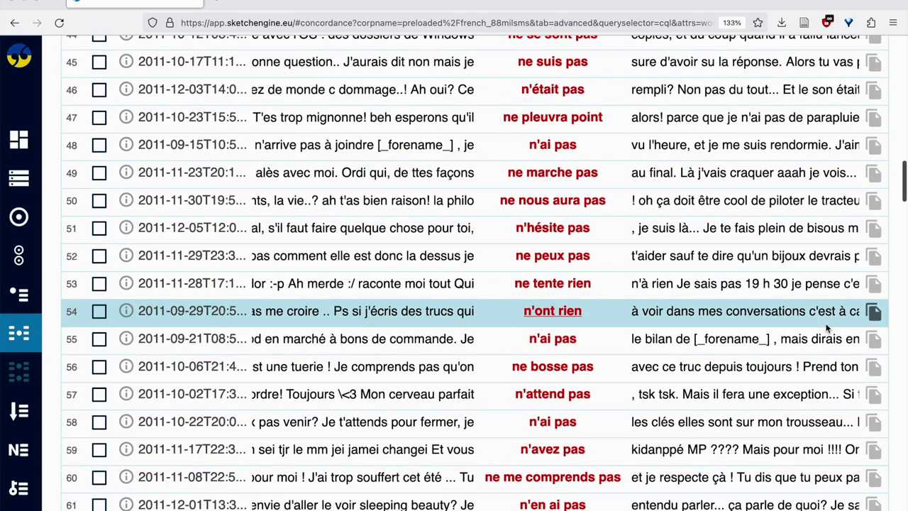
scroll(827, 327, "down", 2)
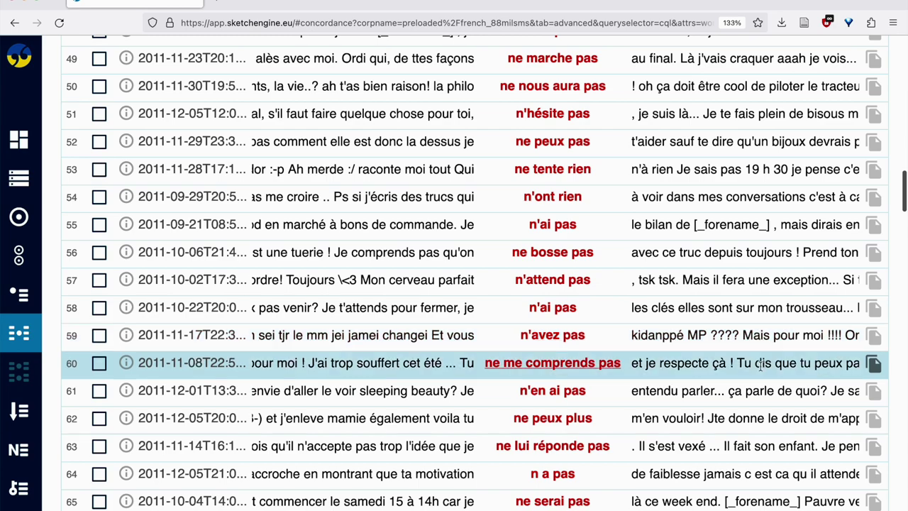
scroll(827, 341, "up", 20)
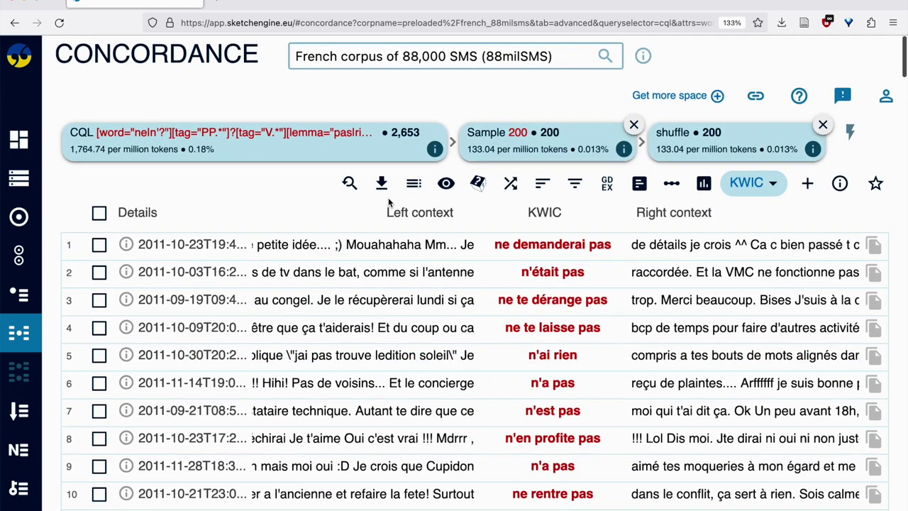
left_click(350, 184)
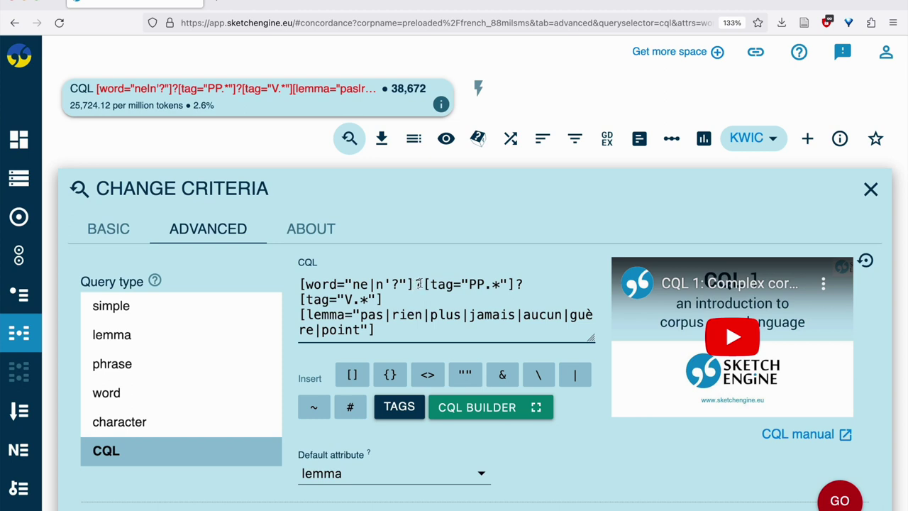
Step: Delete [word="ne|n'?"] and [tag="PP.*"]? from the CQL query and run it for 21,340 hits
left_click(420, 284)
key("BackSpace")
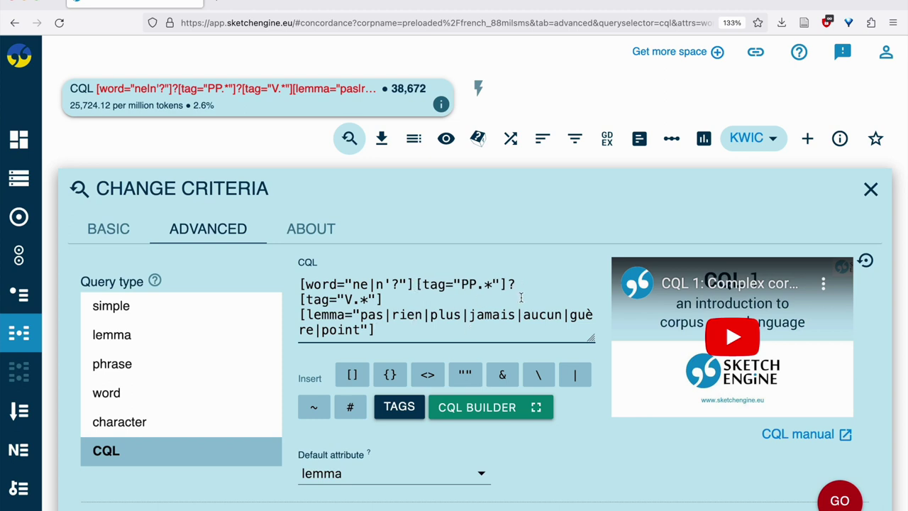
left_click_drag(414, 283, 278, 283)
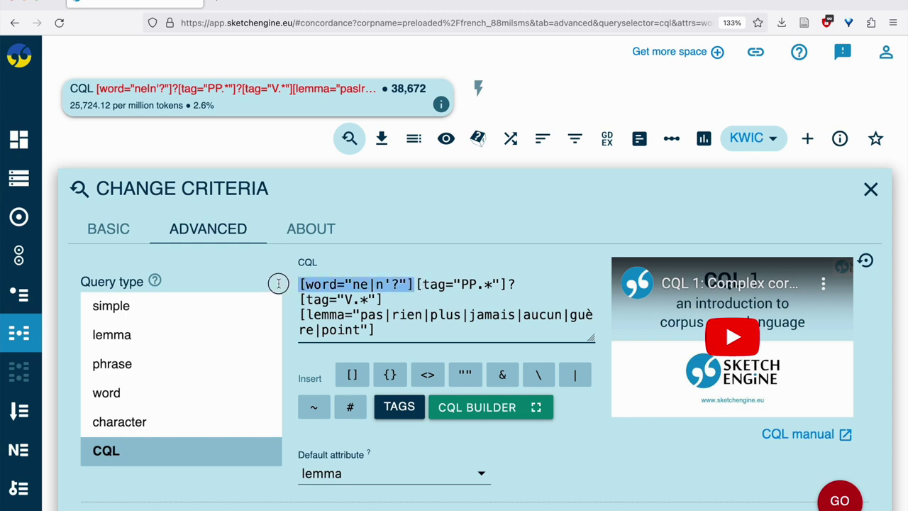
key("BackSpace")
left_click_drag(395, 283, 307, 264)
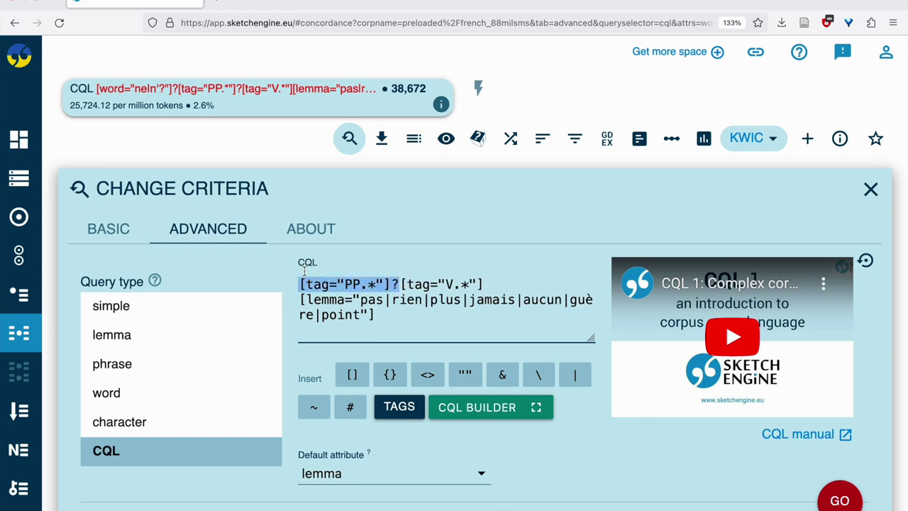
key("BackSpace")
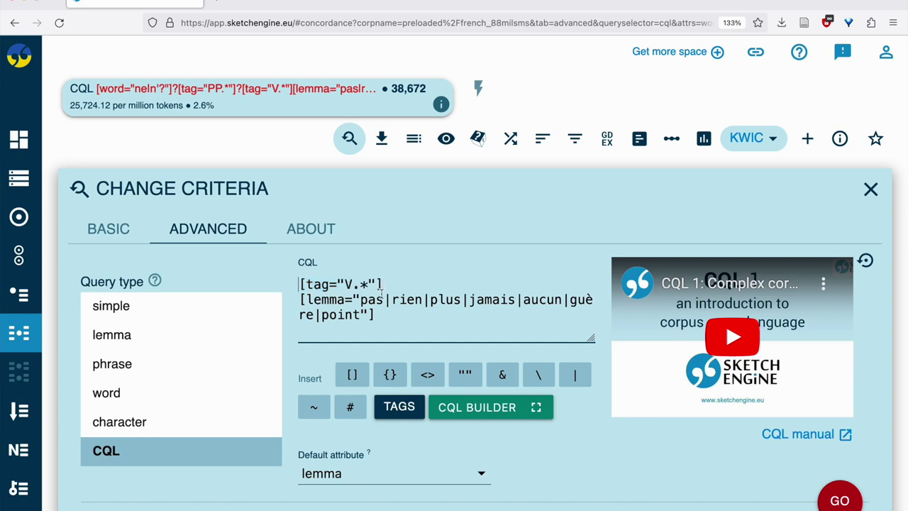
left_click(354, 284)
left_click(384, 319)
left_click(841, 501)
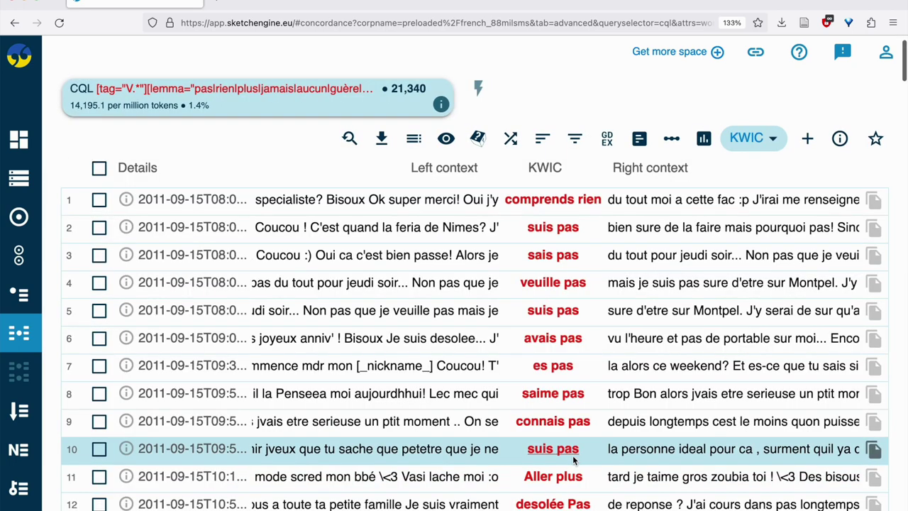
scroll(573, 454, "down", 1)
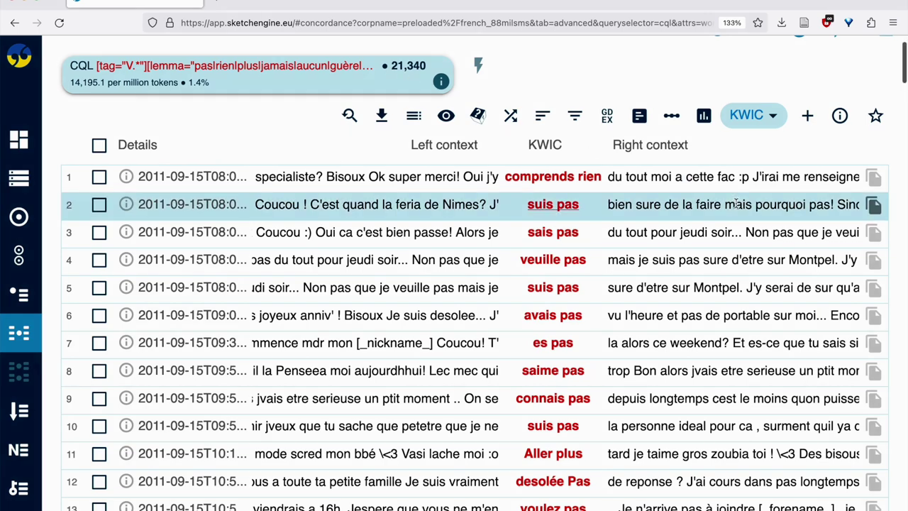
scroll(554, 369, "down", 3)
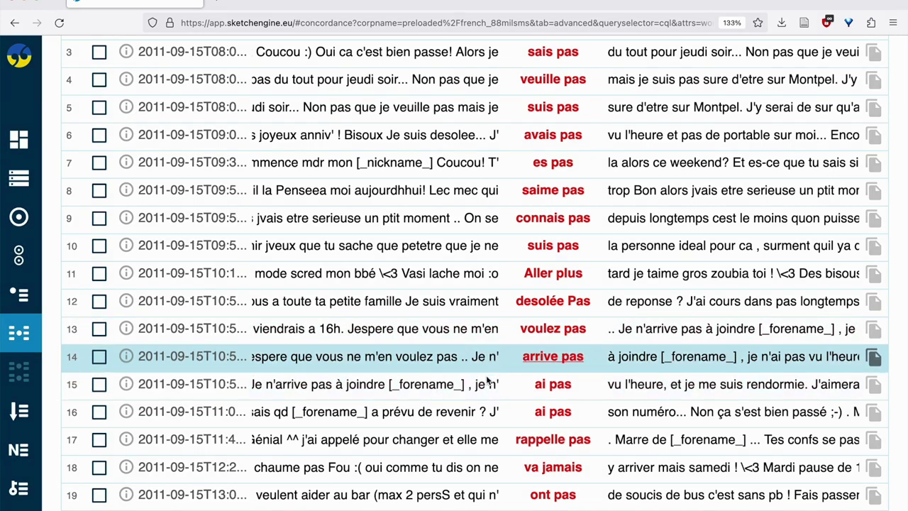
scroll(500, 390, "up", 4)
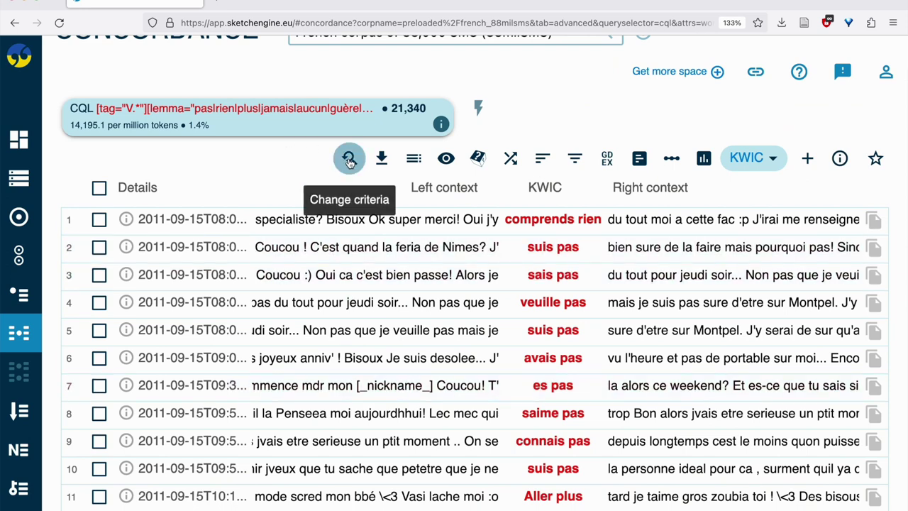
left_click(349, 158)
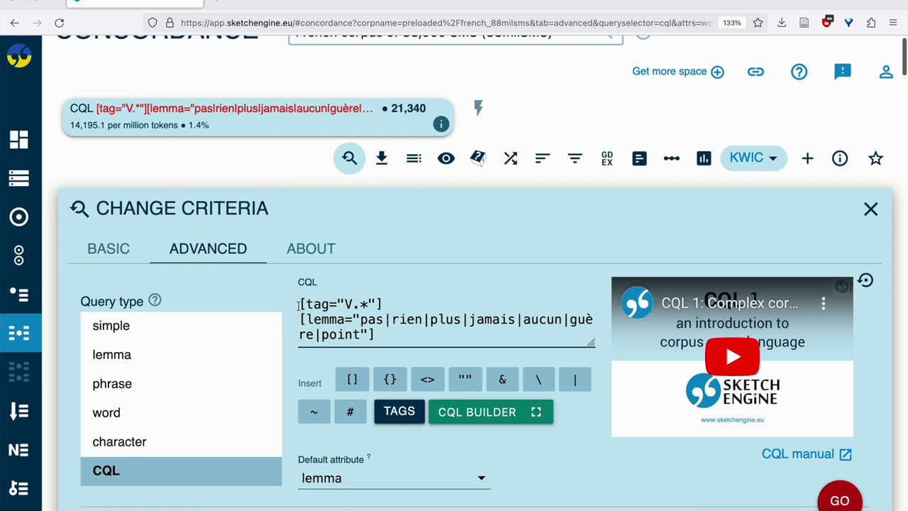
Step: Insert a leading [word!="n|n'?"] token before the verb and negator tokens in the CQL query
scroll(423, 293, "down", 2)
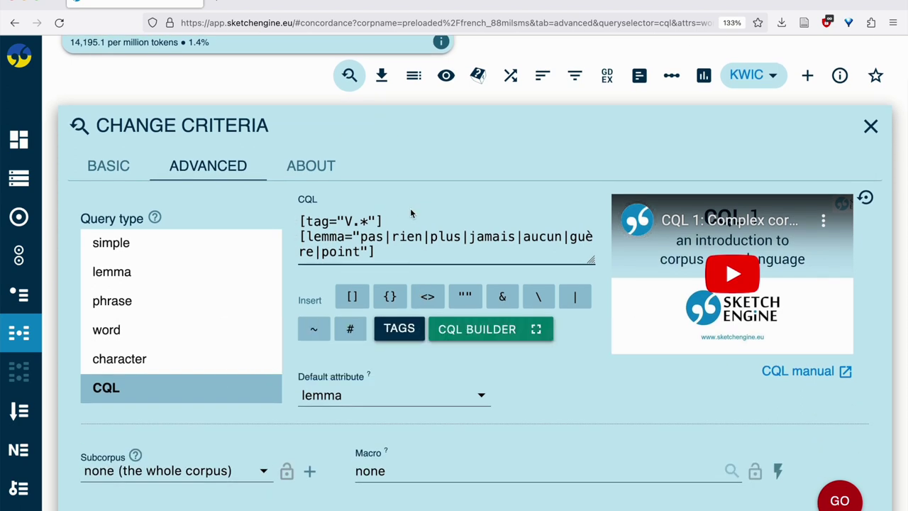
left_click(351, 297)
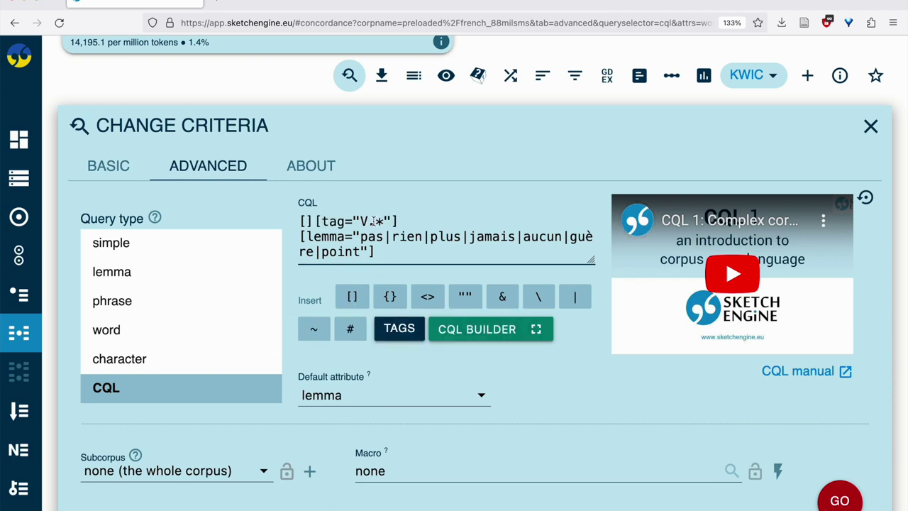
type("word")
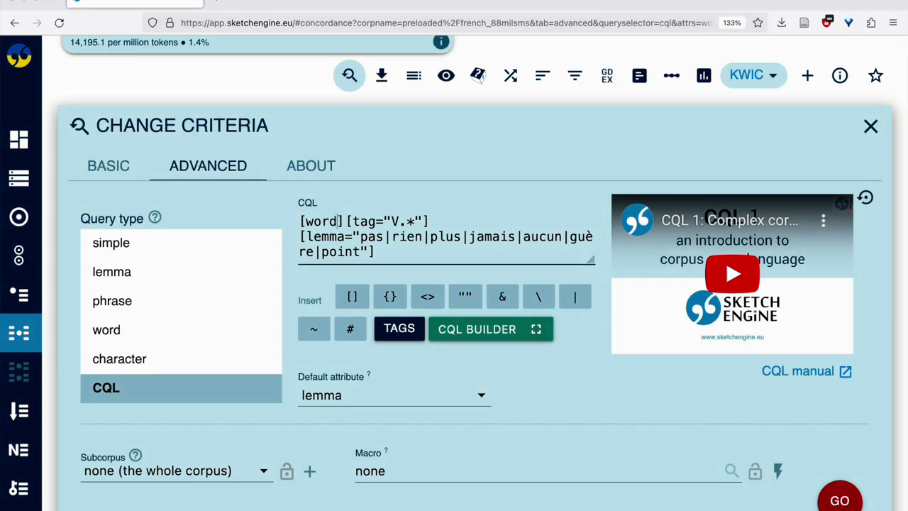
type("=")
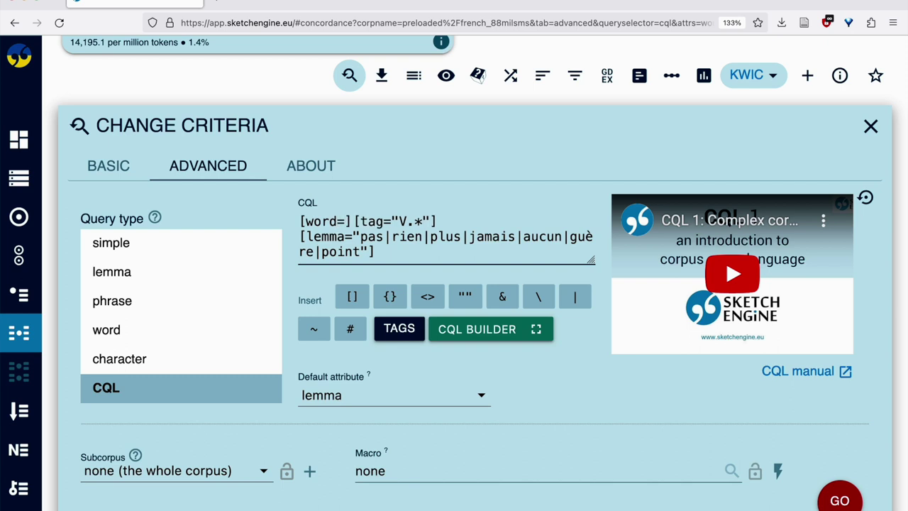
key("Left")
type("!=")
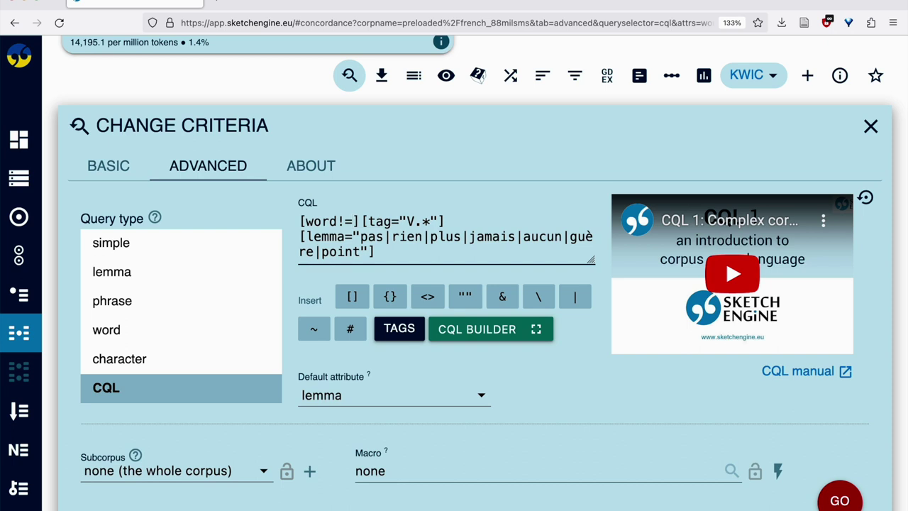
type("\"")
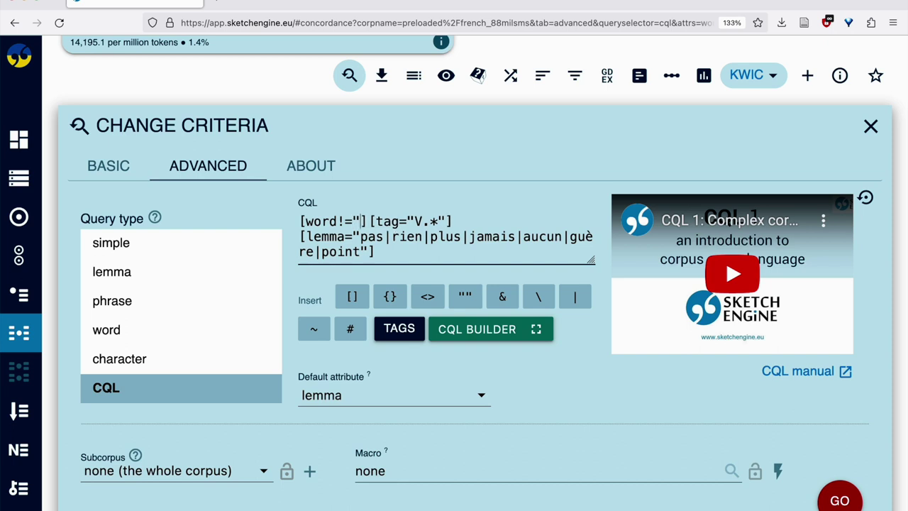
type("n|n")
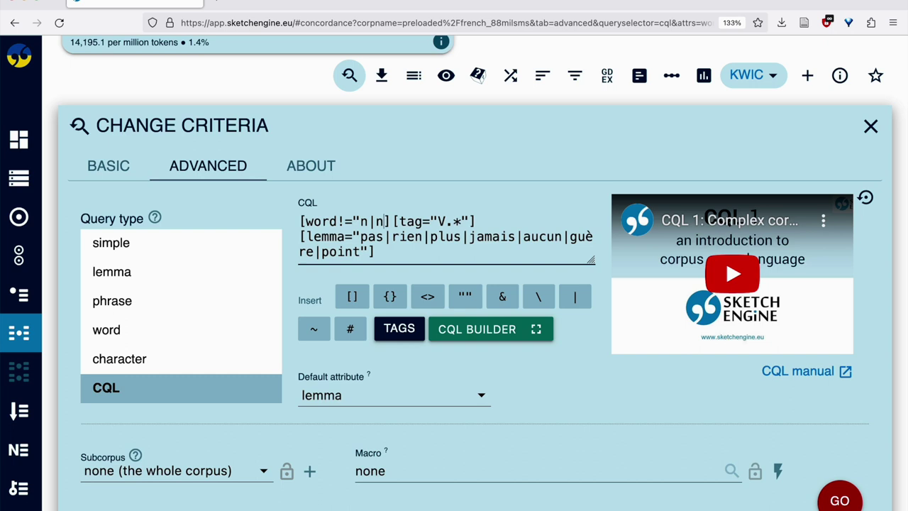
type("'?\"")
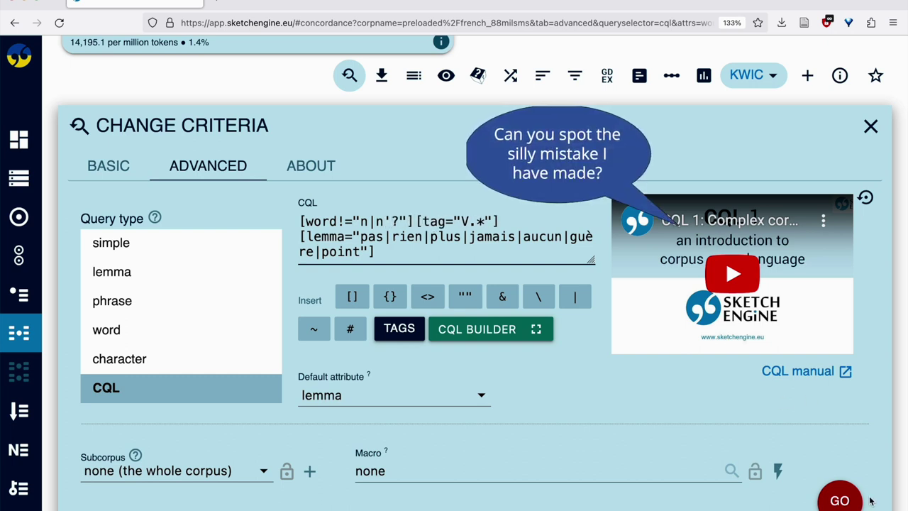
scroll(778, 483, "up", 1)
scroll(778, 482, "up", 3)
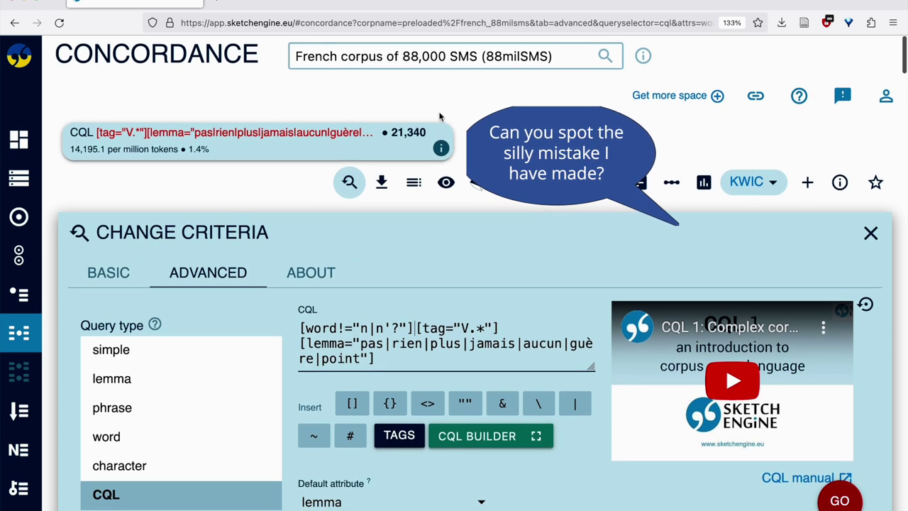
Step: Run the query excluding n|n'? before the verb, review the 20,366 hits, and reopen the criteria
scroll(839, 359, "down", 4)
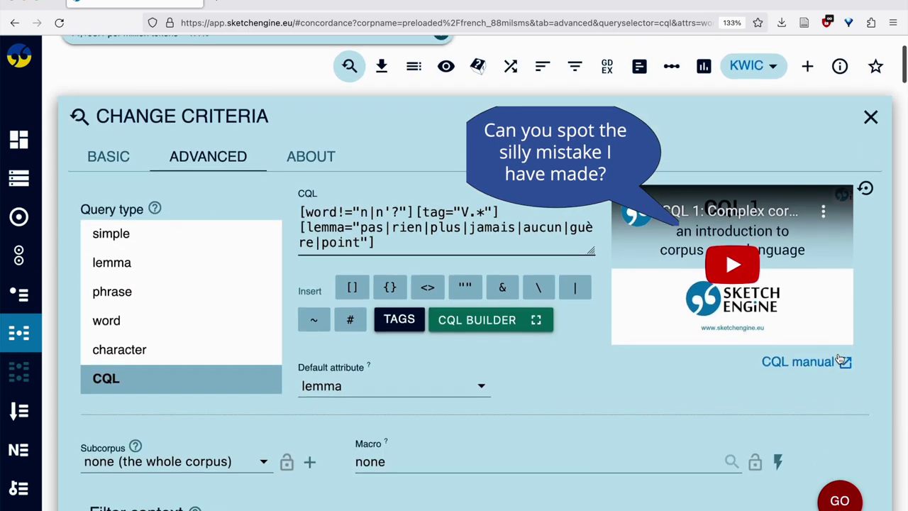
key("Return")
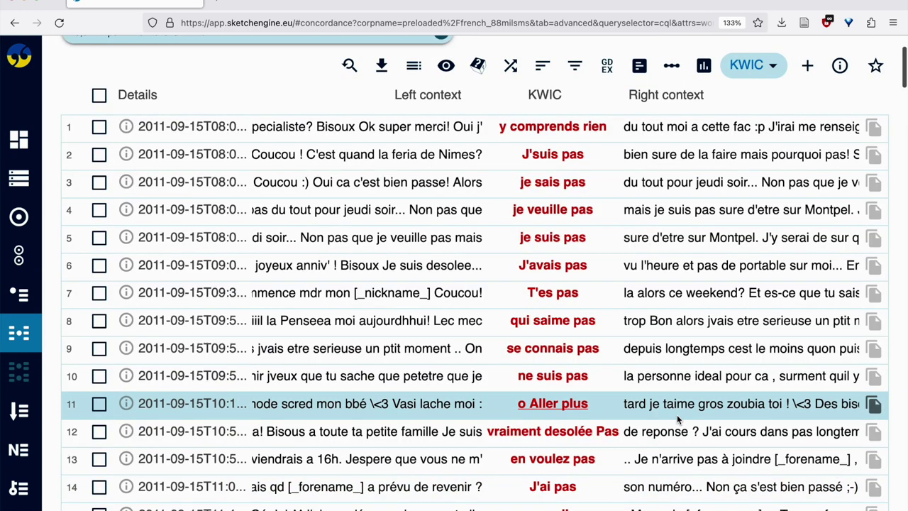
scroll(677, 414, "up", 4)
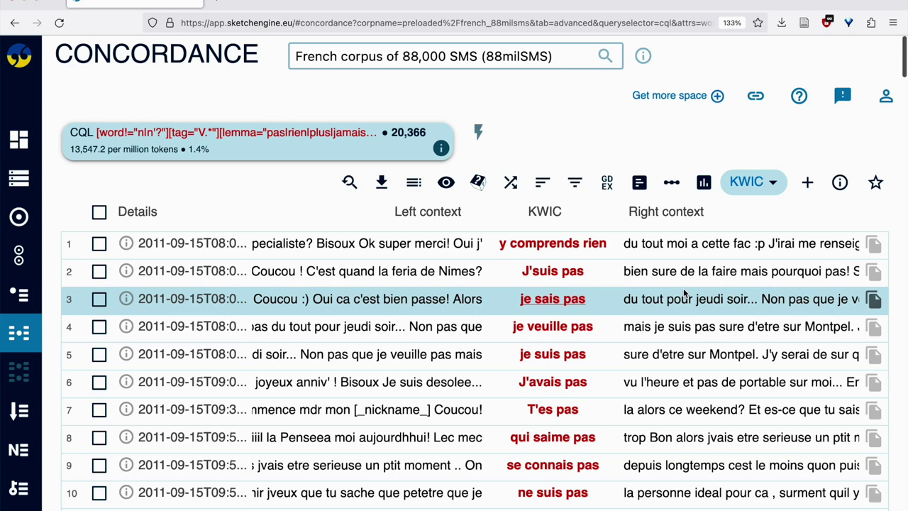
scroll(685, 292, "down", 5)
scroll(683, 289, "up", 5)
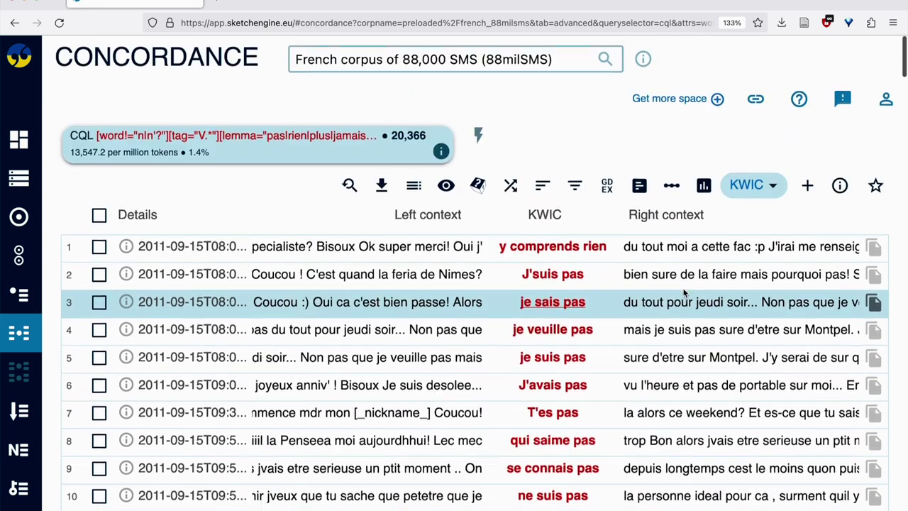
left_click(350, 182)
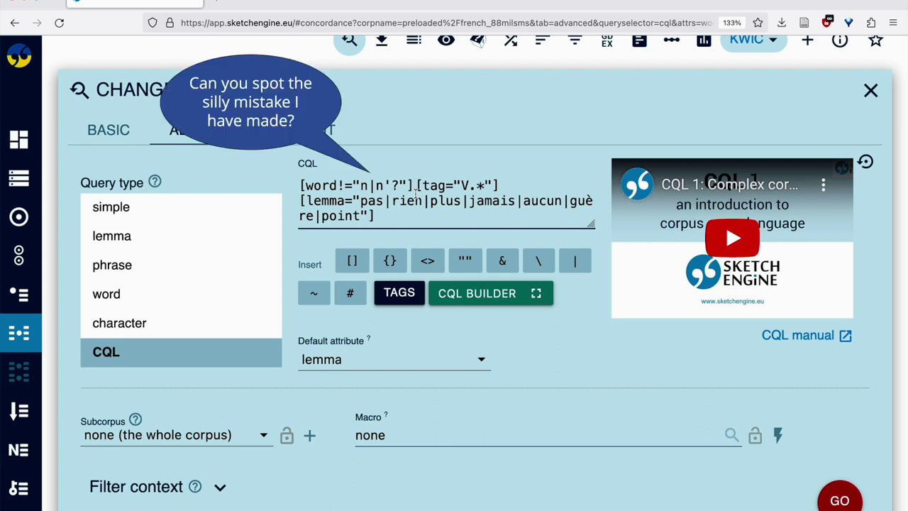
Step: Duplicate the [word!="n|n'?"] token so two precede the verb, then rerun for 20,239 hits
left_click_drag(414, 184, 295, 192)
key("ctrl+c")
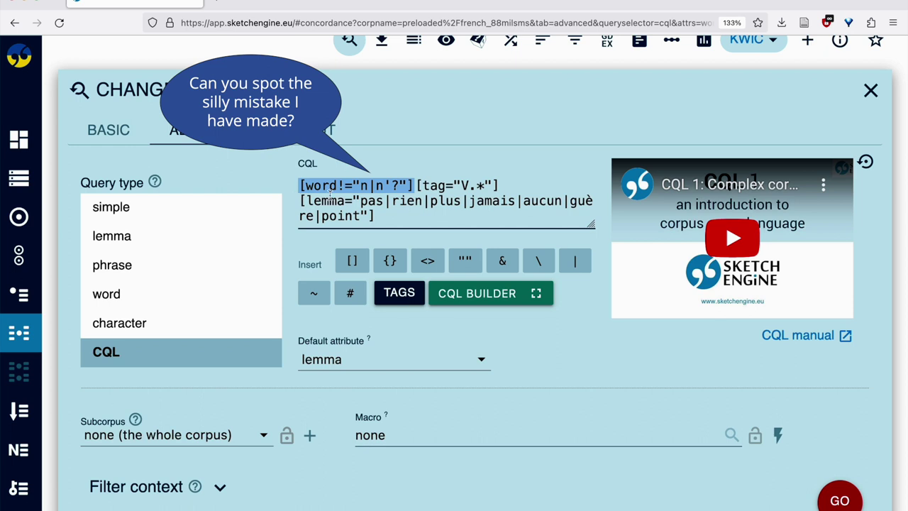
left_click(415, 186)
key("ctrl+v")
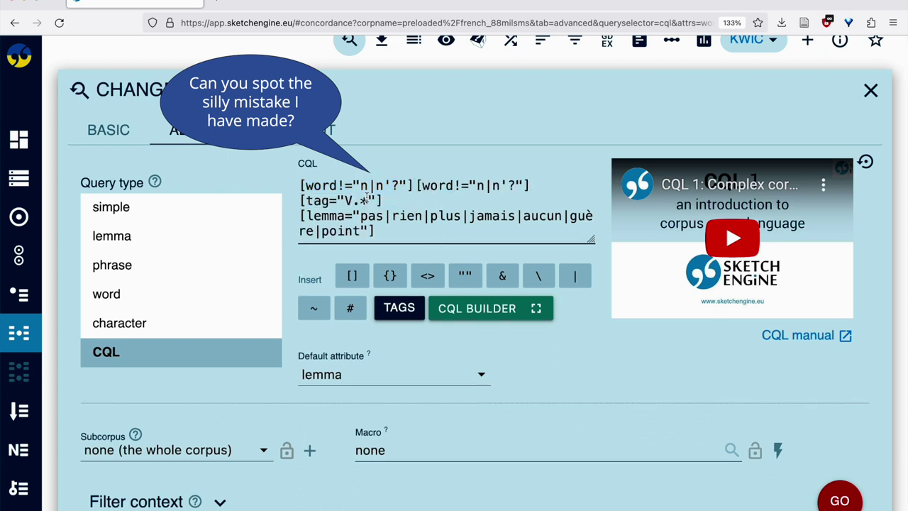
double_click(475, 184)
left_click(355, 207)
left_click(376, 186)
left_click(840, 501)
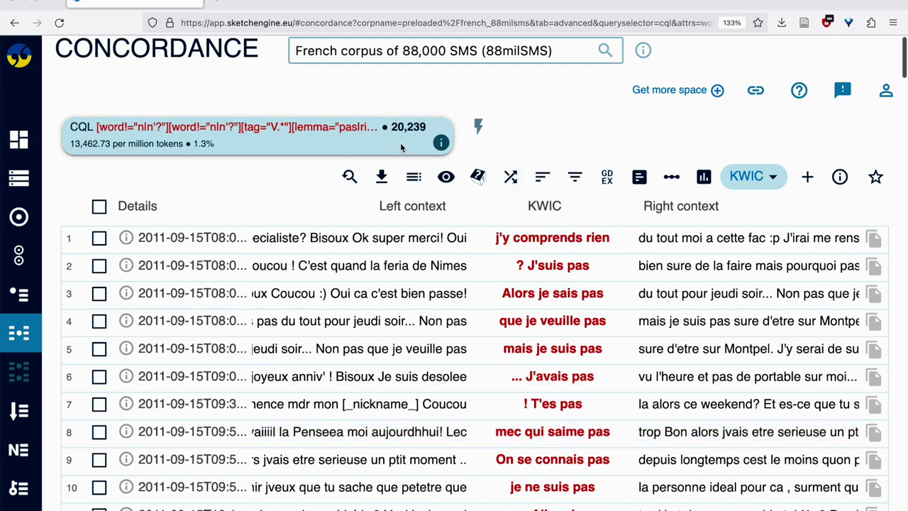
Step: Review the results and reopen the criteria to correct both leading tokens to [word!="ne|n'?"]
scroll(612, 138, "down", 3)
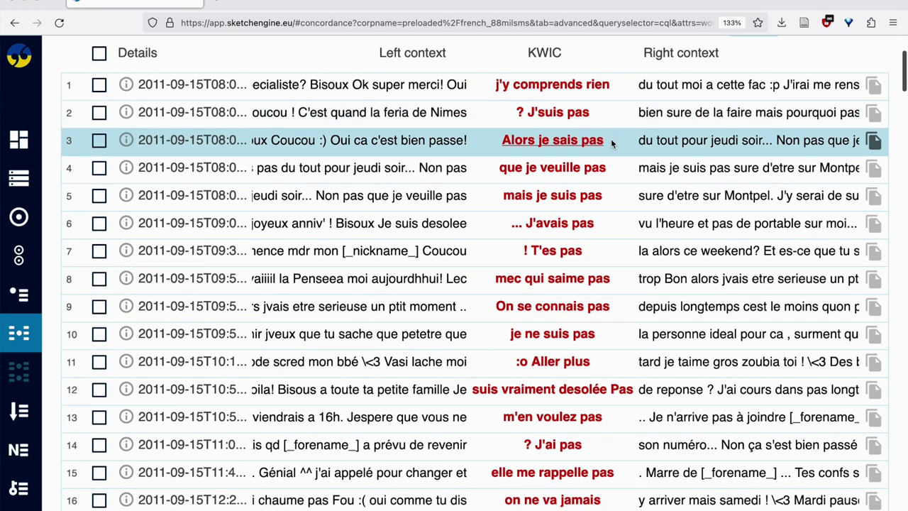
scroll(612, 404, "down", 4)
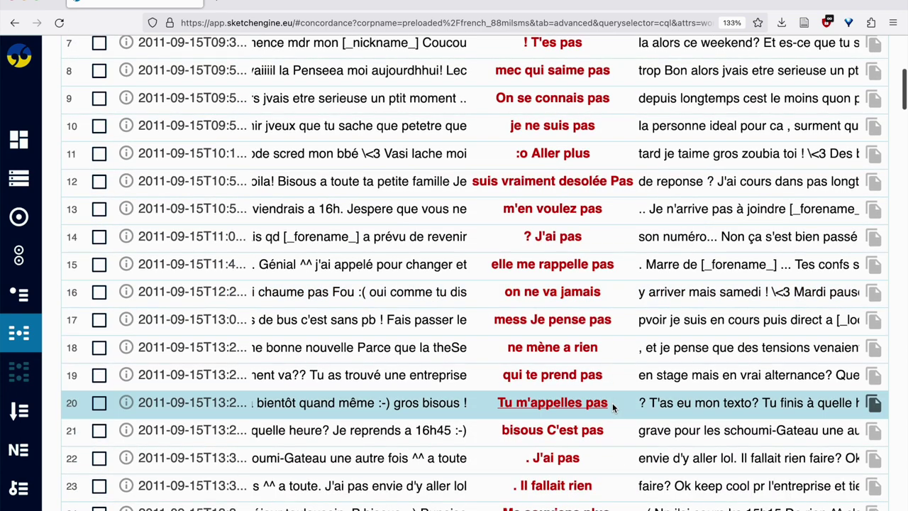
scroll(613, 403, "down", 2)
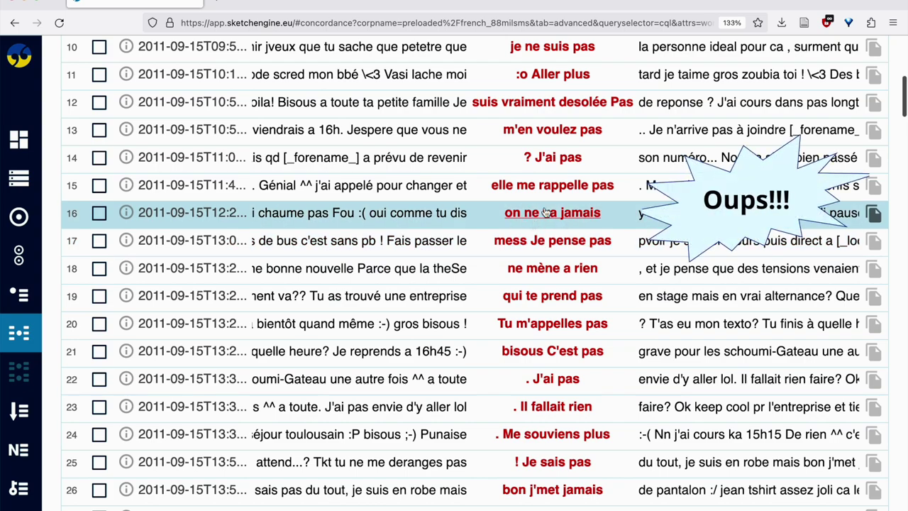
scroll(547, 225, "up", 6)
scroll(539, 225, "down", 1)
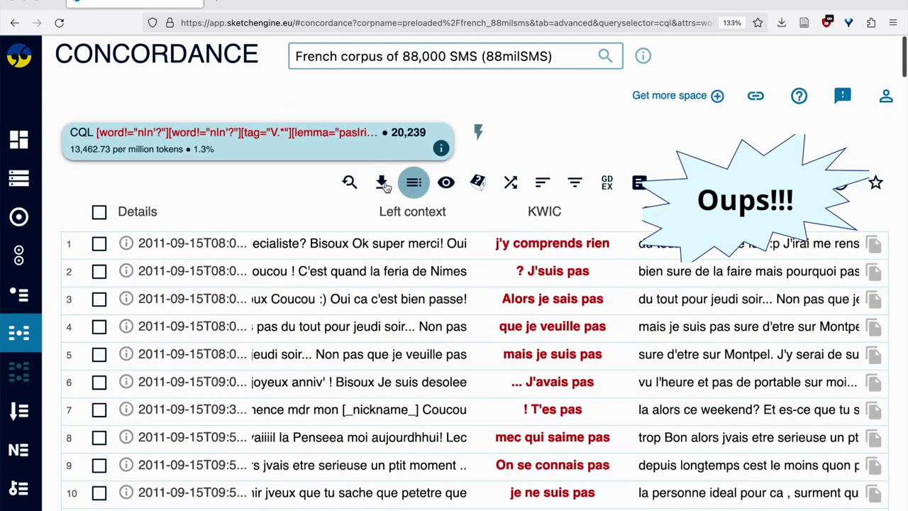
left_click(349, 182)
scroll(354, 213, "down", 2)
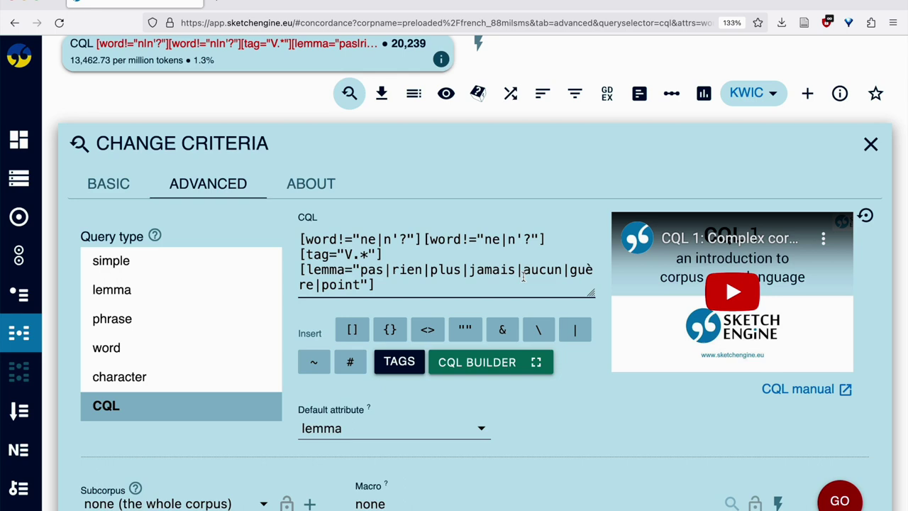
Step: Rerun the corrected query for 18,648 hits and bring up the random sample settings with 200 lines
scroll(599, 421, "down", 1)
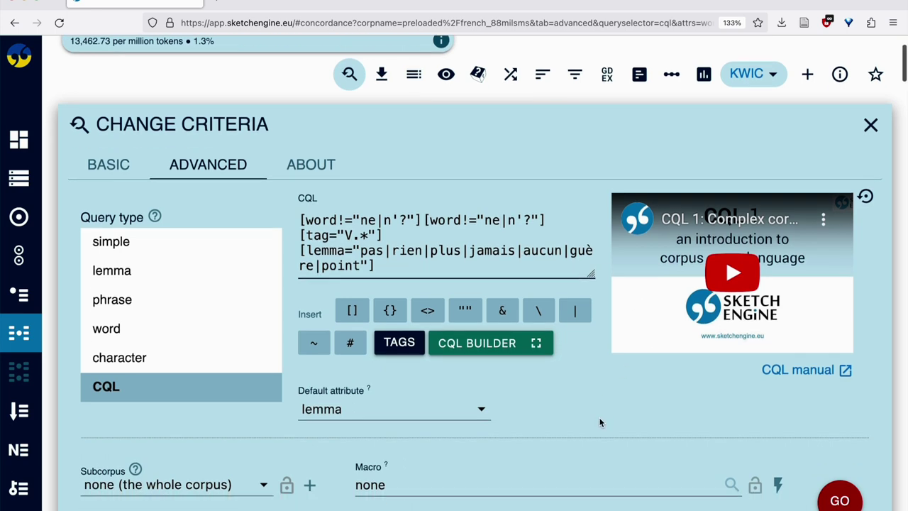
left_click(858, 498)
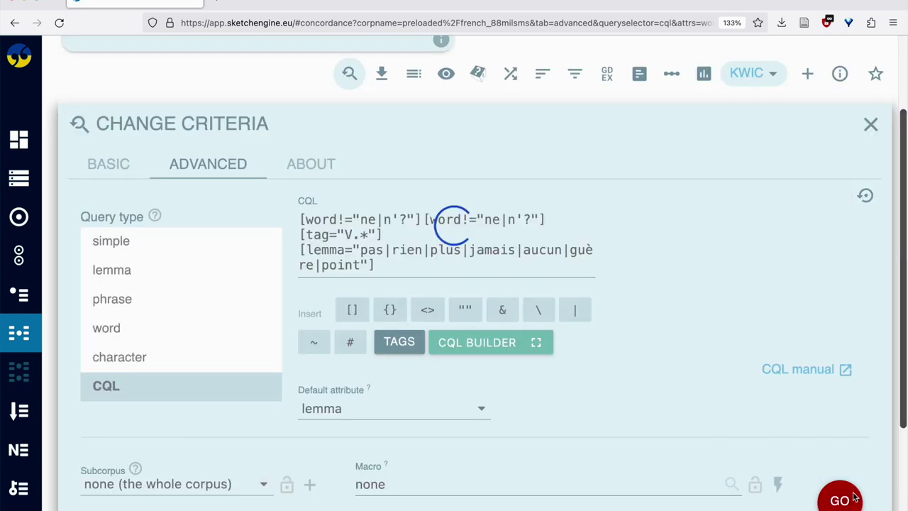
scroll(594, 484, "up", 3)
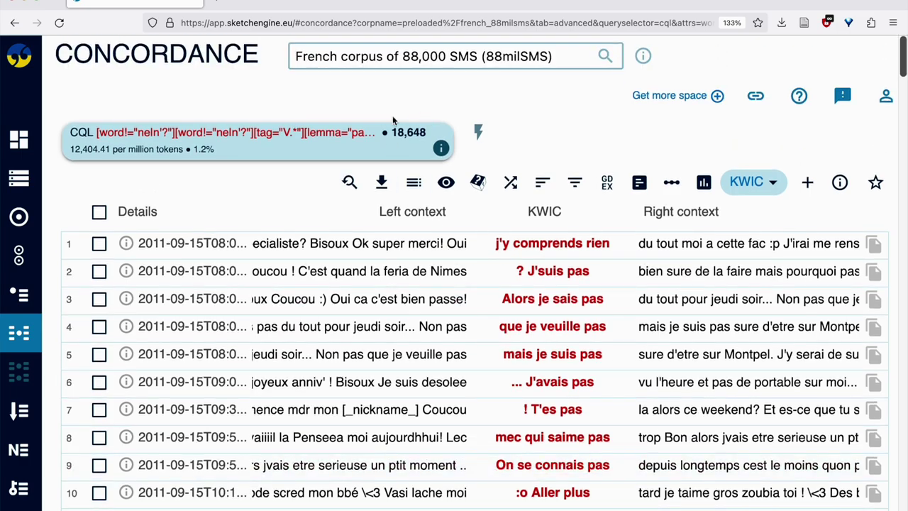
scroll(638, 308, "down", 15)
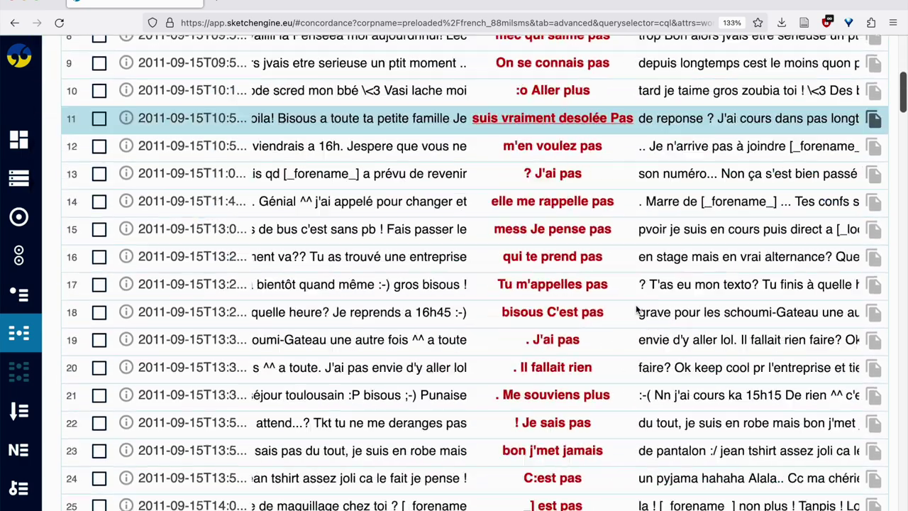
scroll(637, 308, "up", 15)
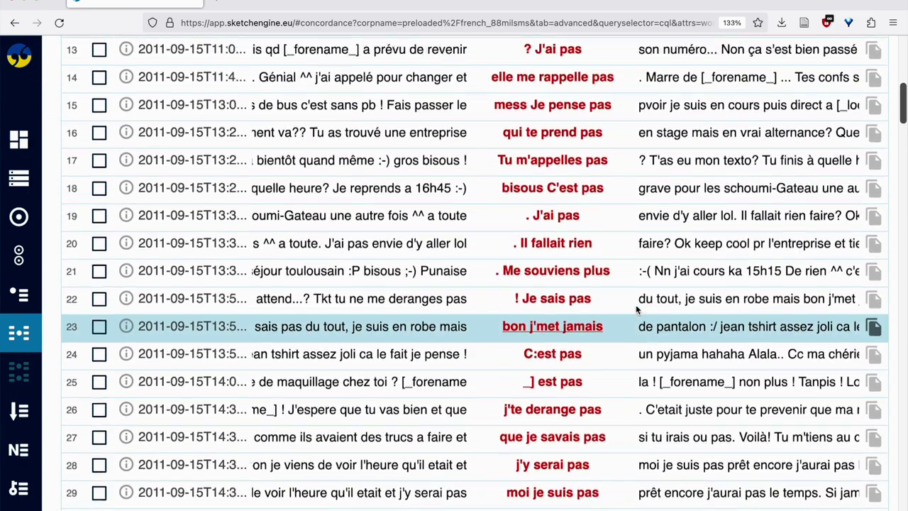
scroll(636, 305, "up", 2)
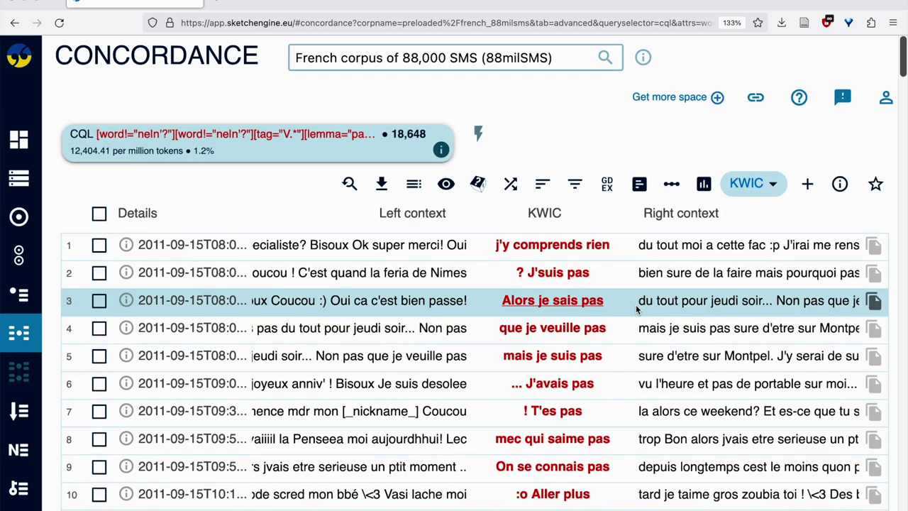
left_click(478, 184)
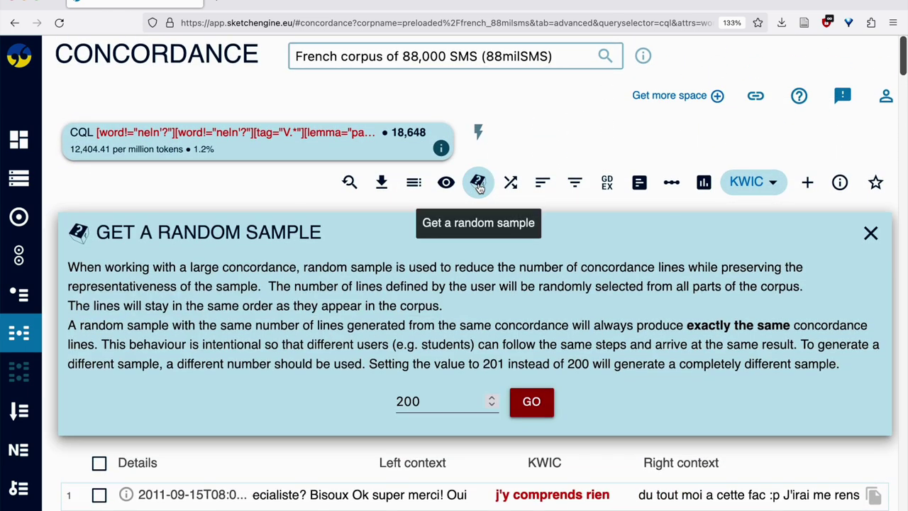
Step: Apply a 200-line random sample to the 18,648 hits and scroll through the sampled lines
left_click(530, 401)
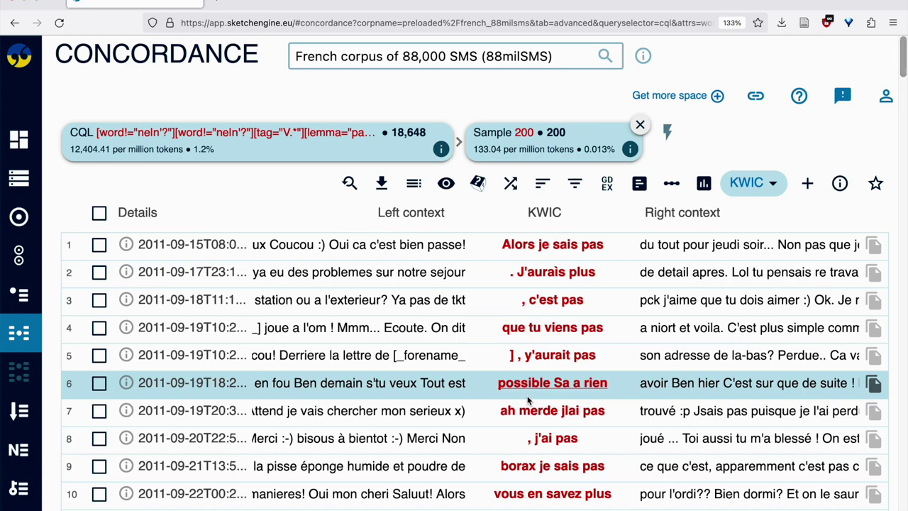
scroll(784, 376, "down", 4)
scroll(783, 369, "down", 9)
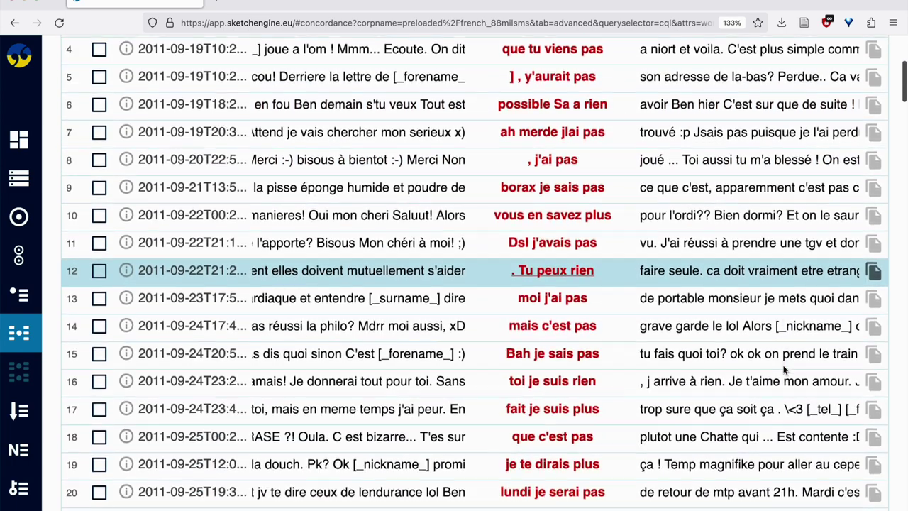
scroll(784, 369, "down", 1)
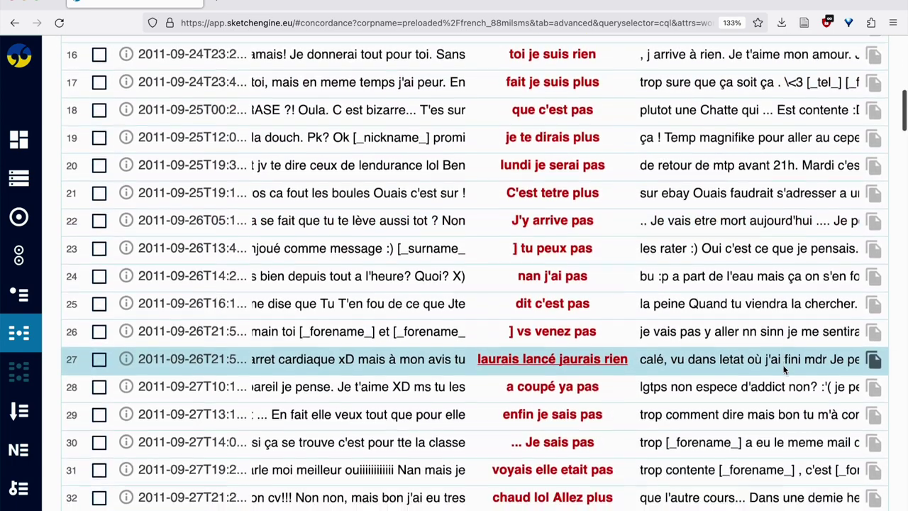
scroll(784, 369, "down", 2)
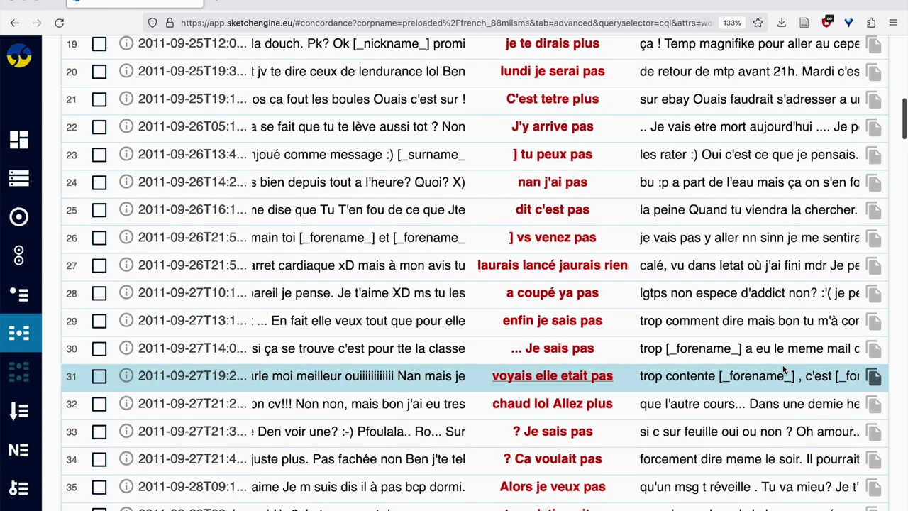
scroll(783, 369, "down", 1)
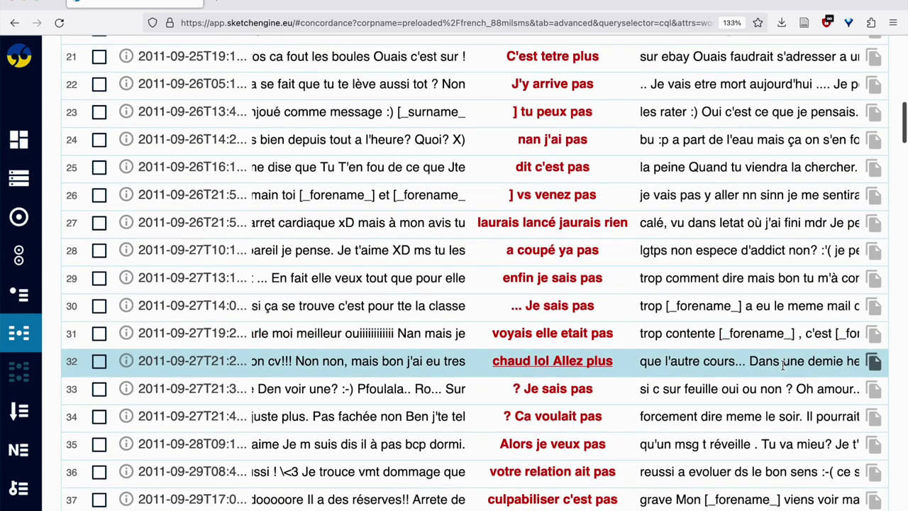
scroll(783, 365, "down", 2)
scroll(783, 371, "down", 2)
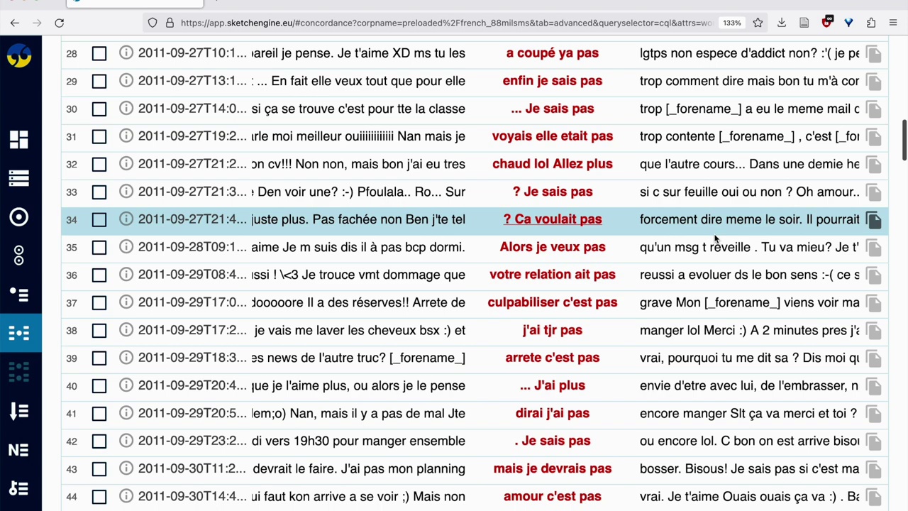
scroll(715, 239, "down", 1)
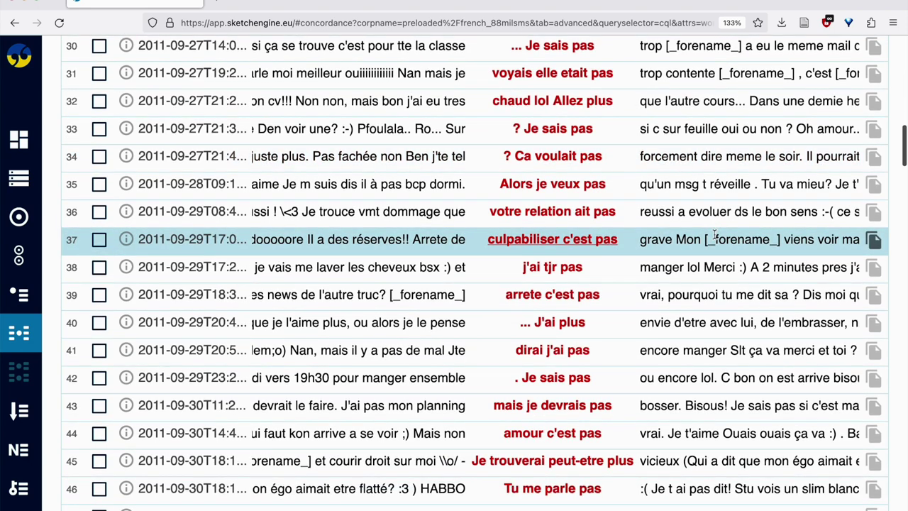
scroll(715, 240, "down", 3)
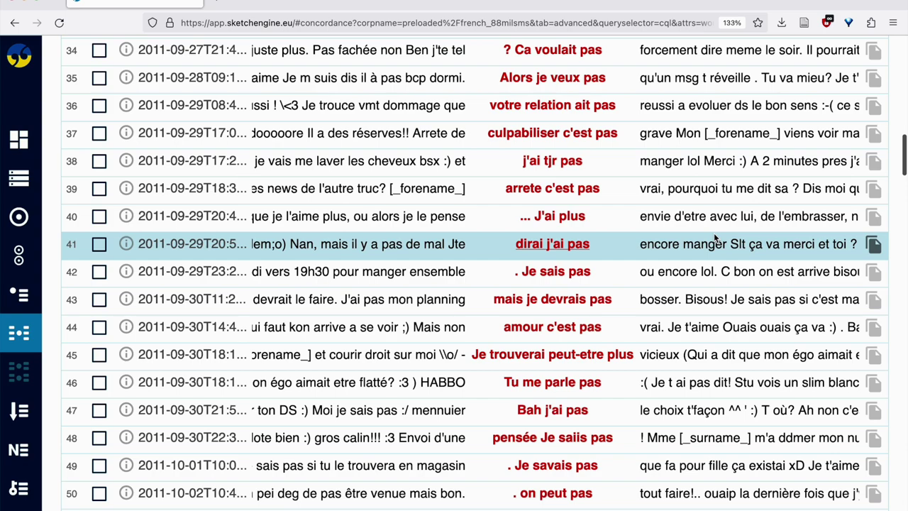
scroll(714, 233, "down", 2)
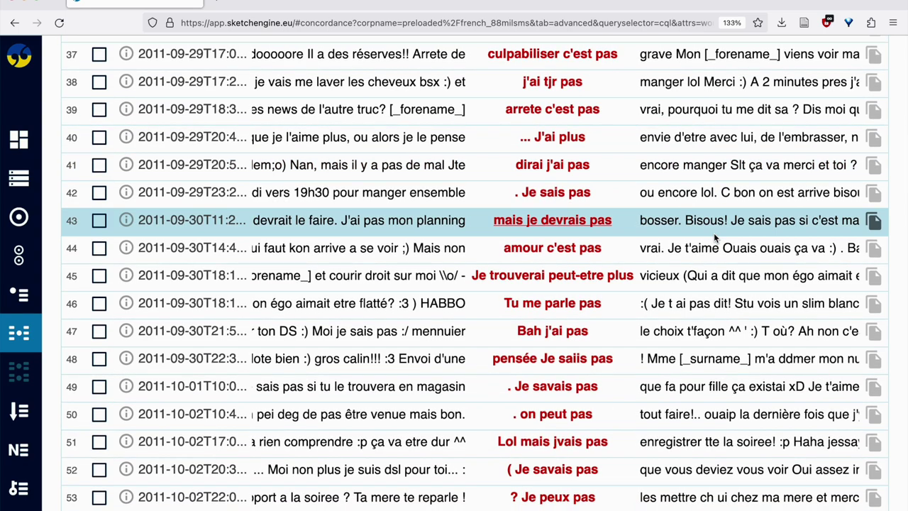
scroll(714, 232, "up", 15)
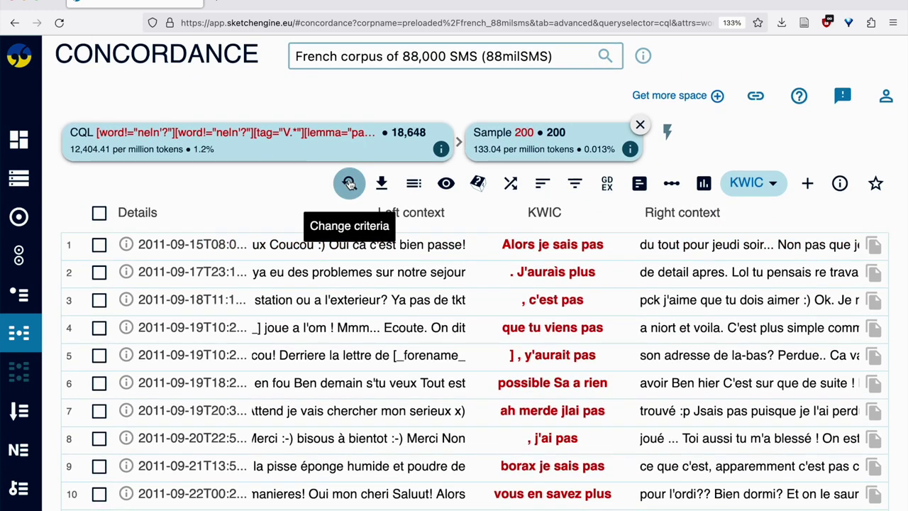
Step: Reopen the criteria over the 200-line sample to review the CQL query excluding ne/n' before verb and negation
left_click(349, 183)
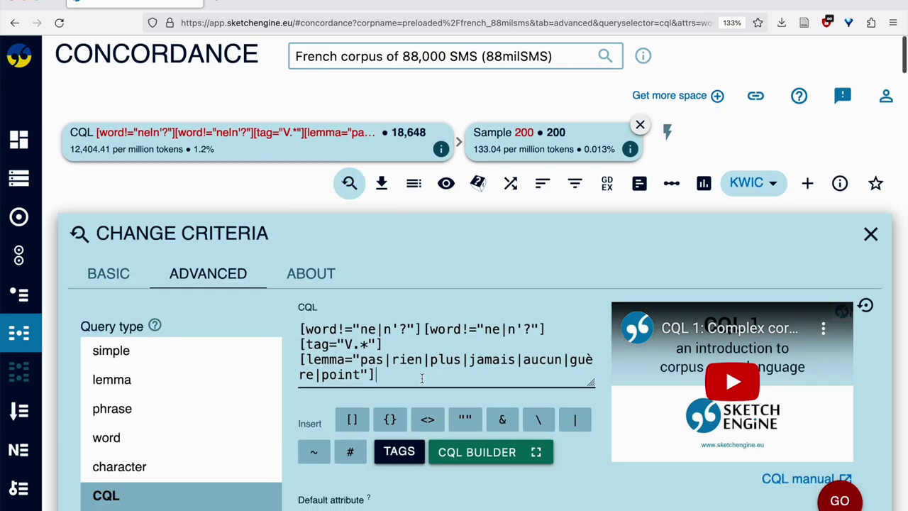
scroll(421, 378, "down", 3)
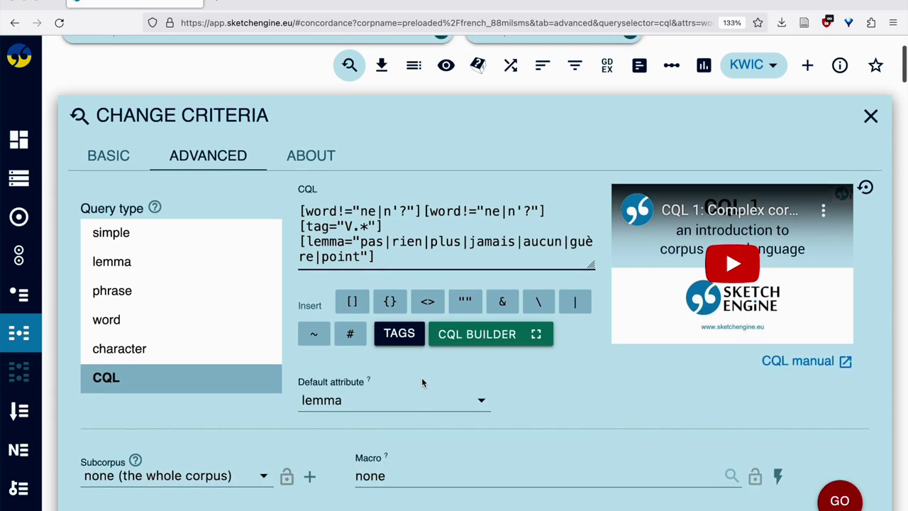